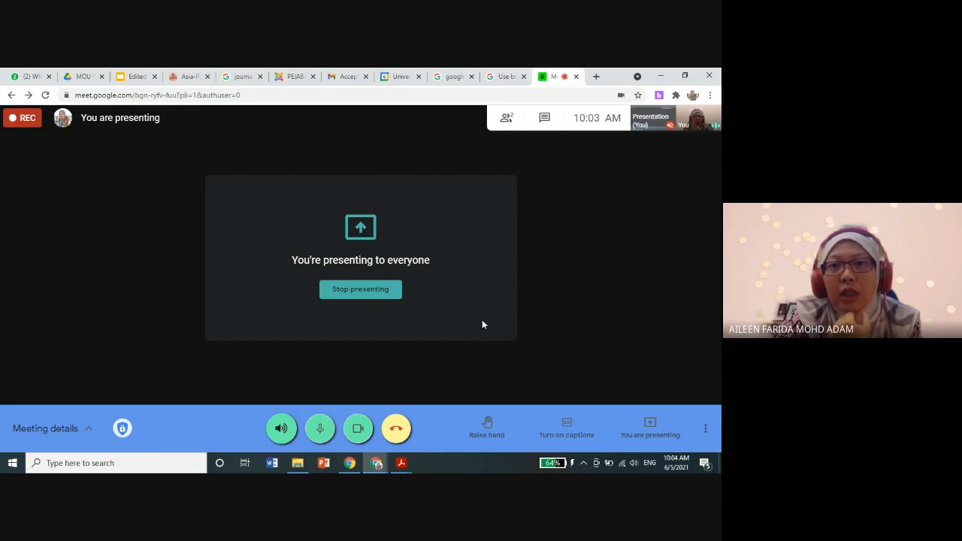
Step: Check the breakout room requirements in Google Meet Help and open the Google Meet Breakout Rooms extension's Chrome Web Store page from the search results
left_click(502, 77)
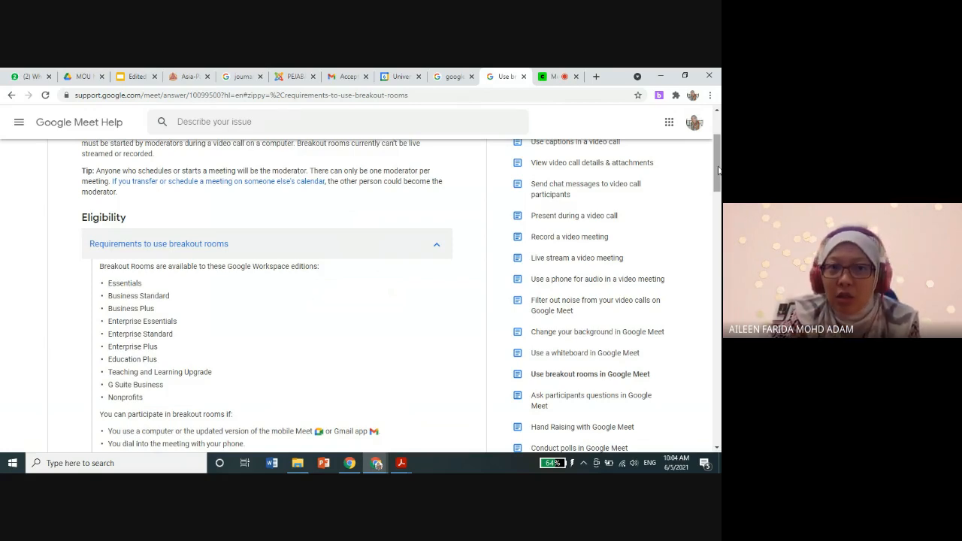
left_click_drag(718, 170, 718, 176)
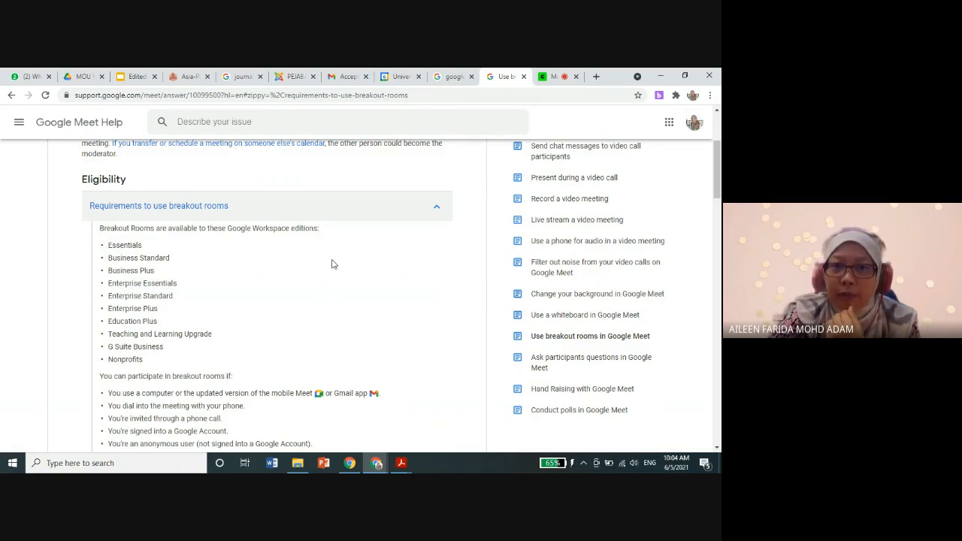
left_click(454, 78)
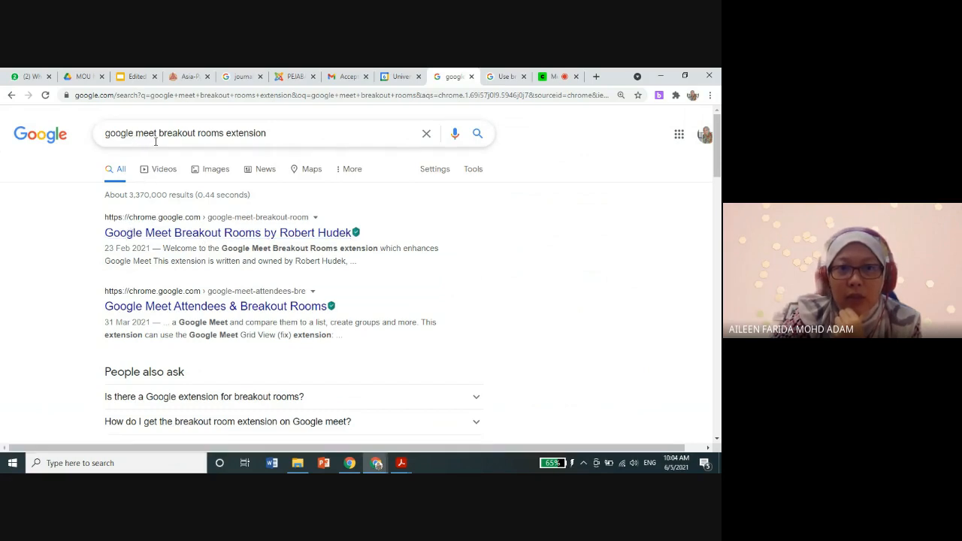
left_click(292, 236)
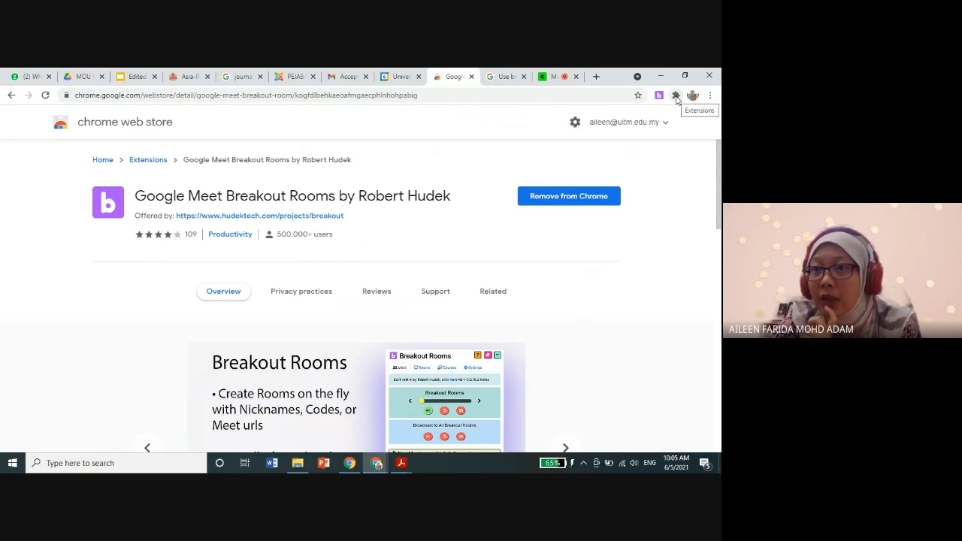
Step: Unpin the Google Meet Breakout Rooms extension from the browser and pin it again
left_click(675, 97)
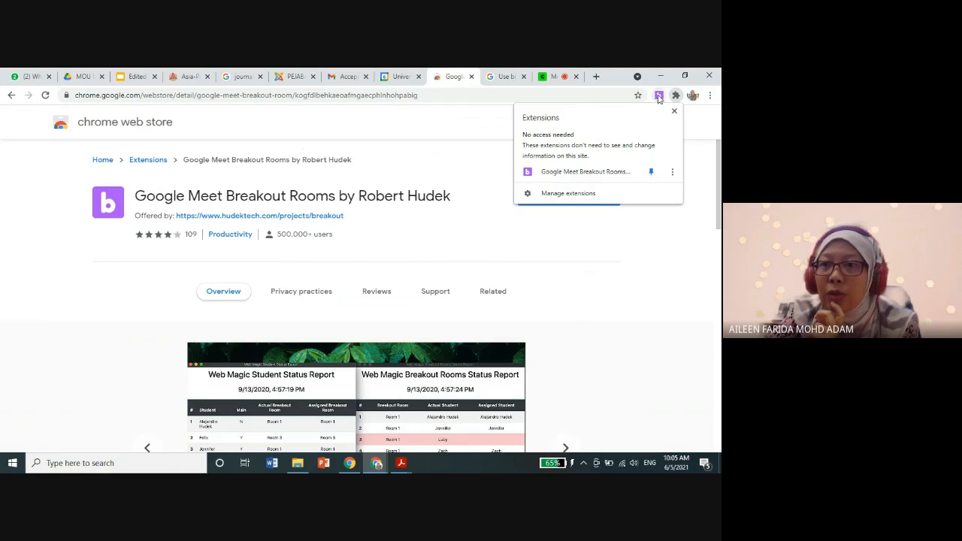
left_click(652, 178)
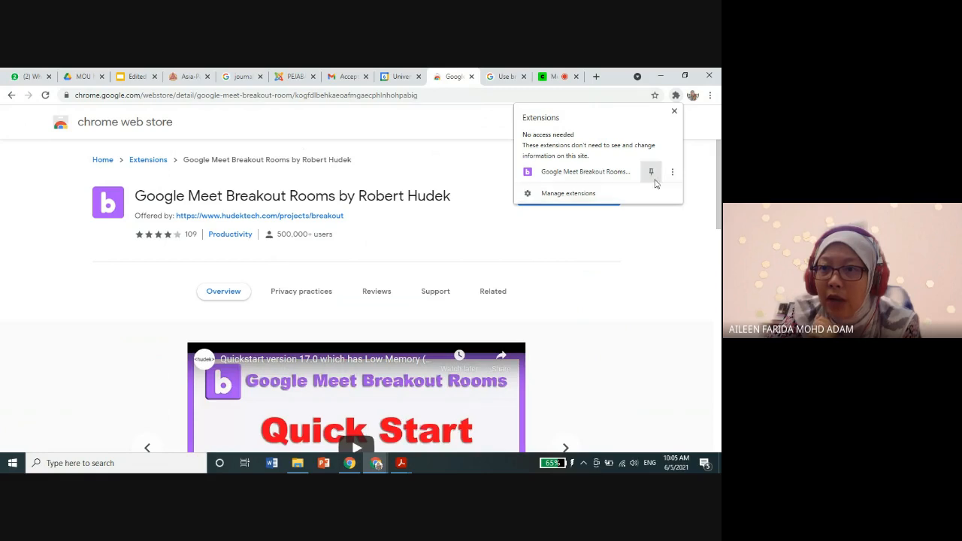
left_click(652, 175)
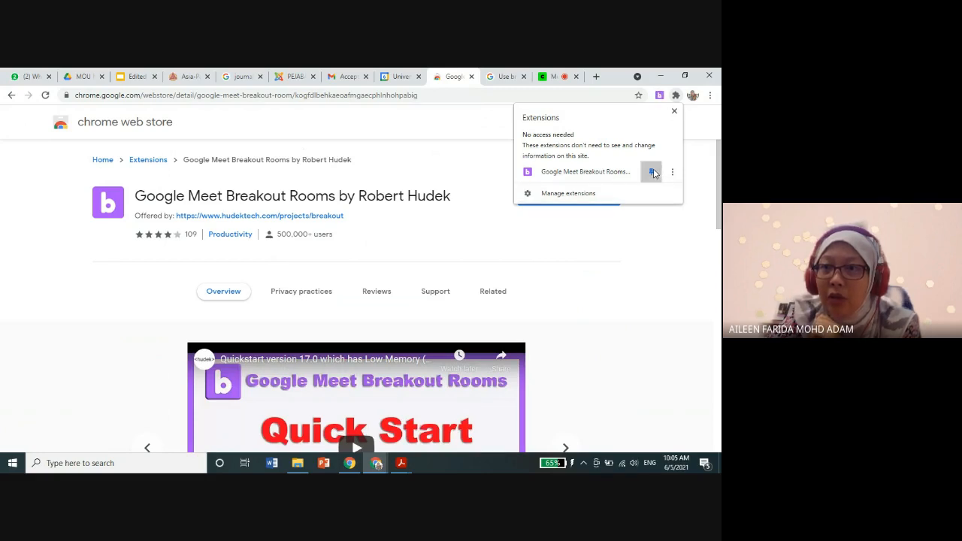
left_click(663, 236)
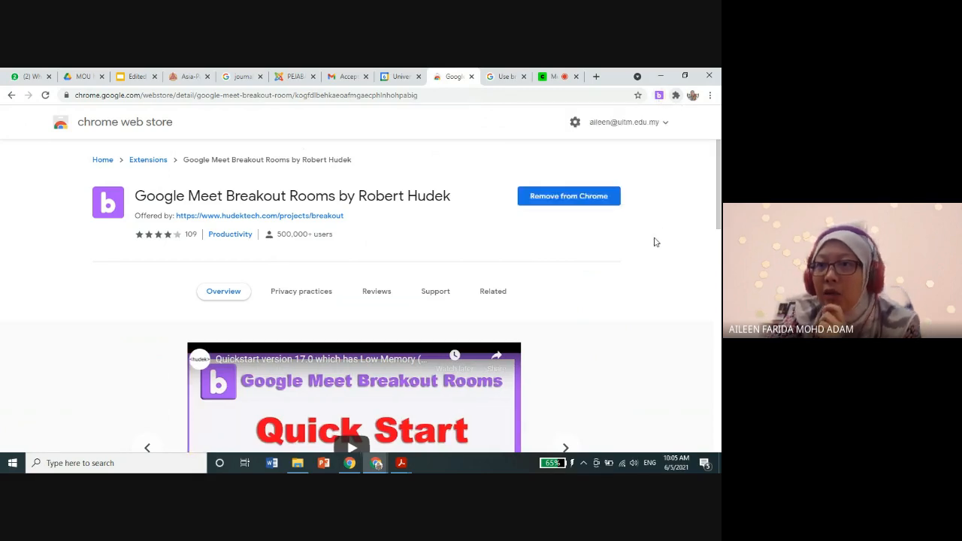
Step: Launch the Breakout Rooms extension and look through its Meet, Courses and Settings sections
left_click(661, 101)
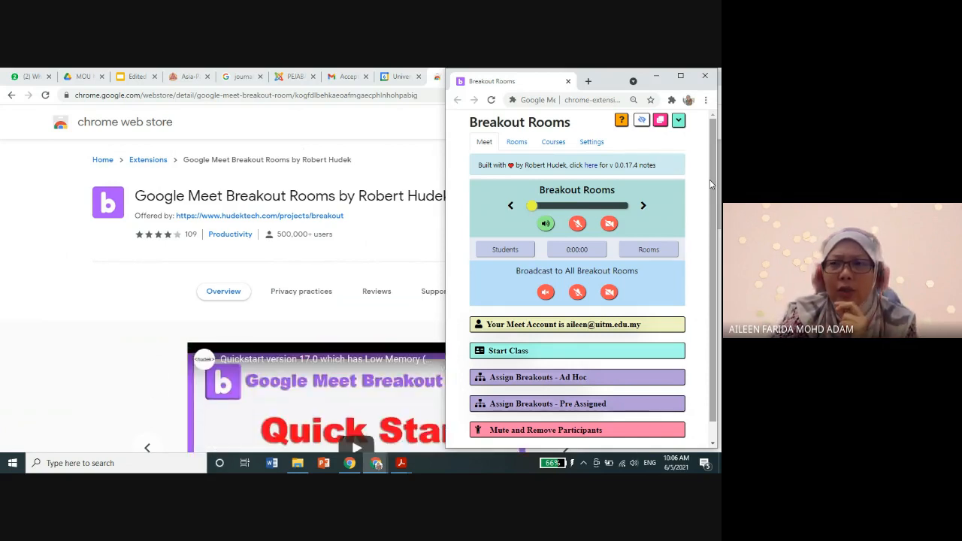
left_click_drag(711, 184, 709, 164)
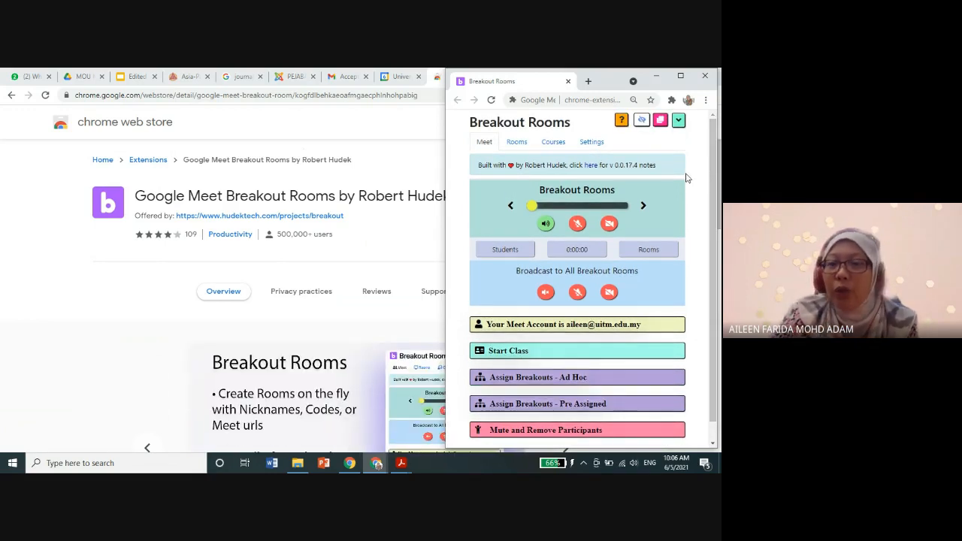
left_click(593, 144)
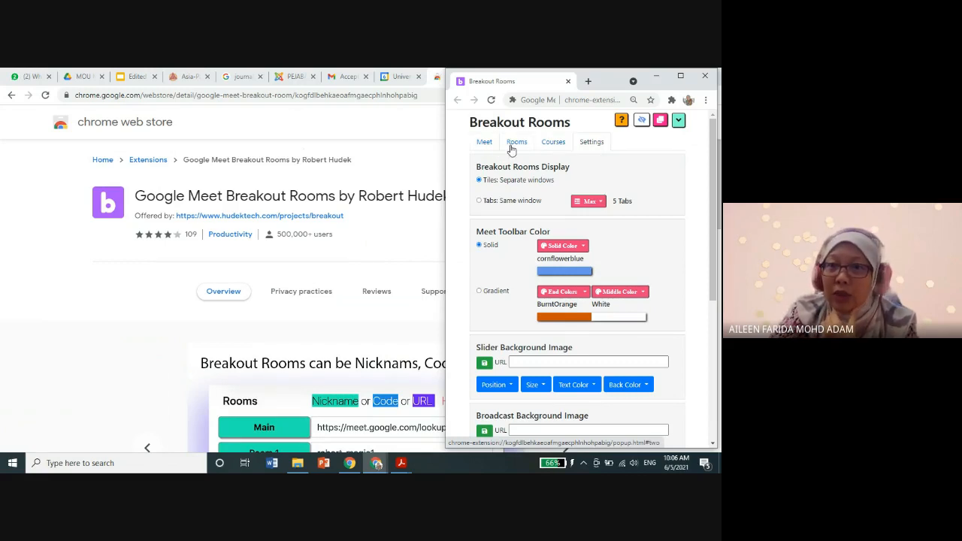
left_click(556, 145)
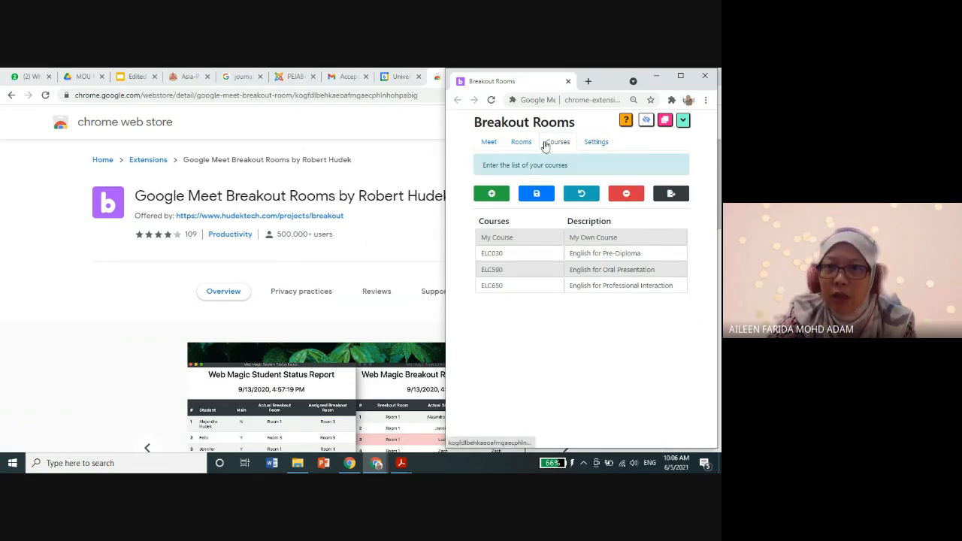
left_click(488, 145)
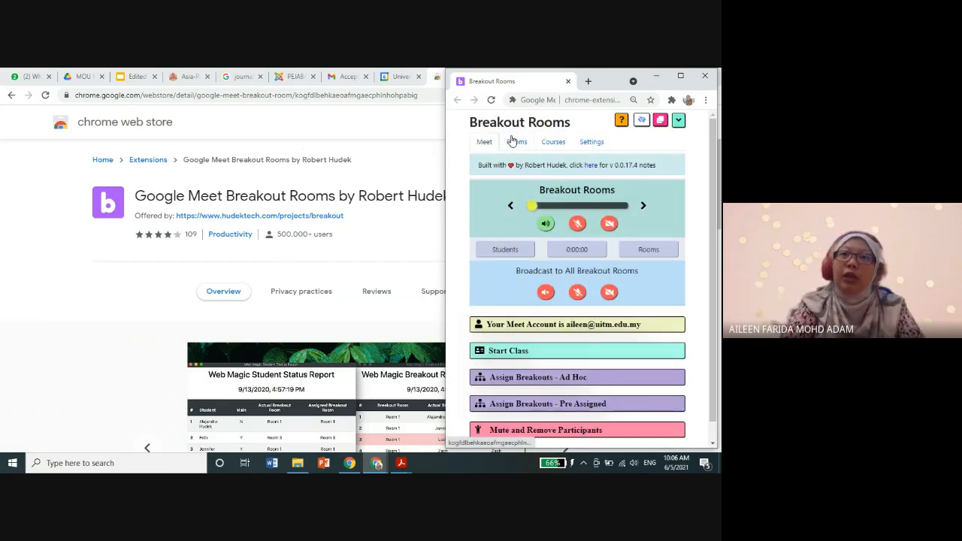
left_click_drag(541, 82, 500, 82)
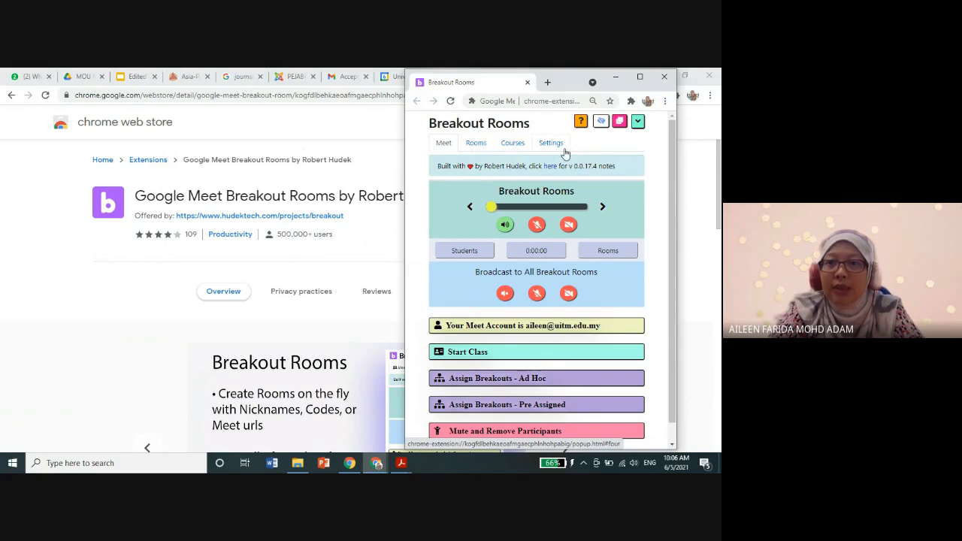
left_click(519, 149)
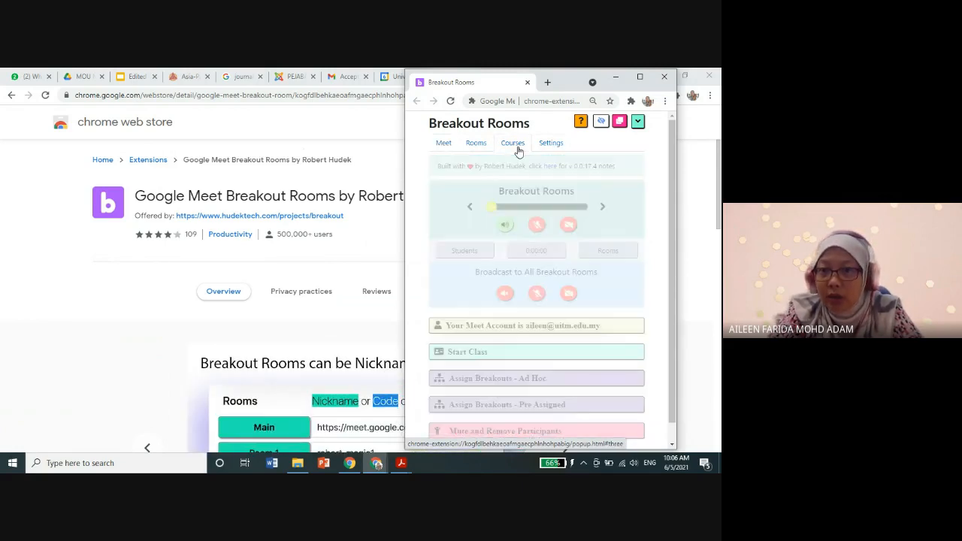
left_click(549, 148)
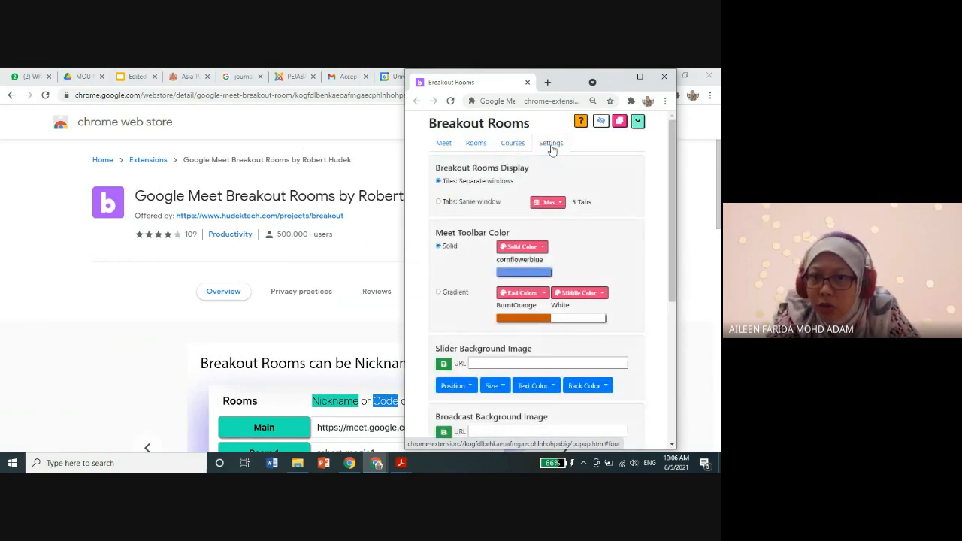
Step: Add a course named "ELC Demo" with the description "Demo" and save the course list
left_click(516, 145)
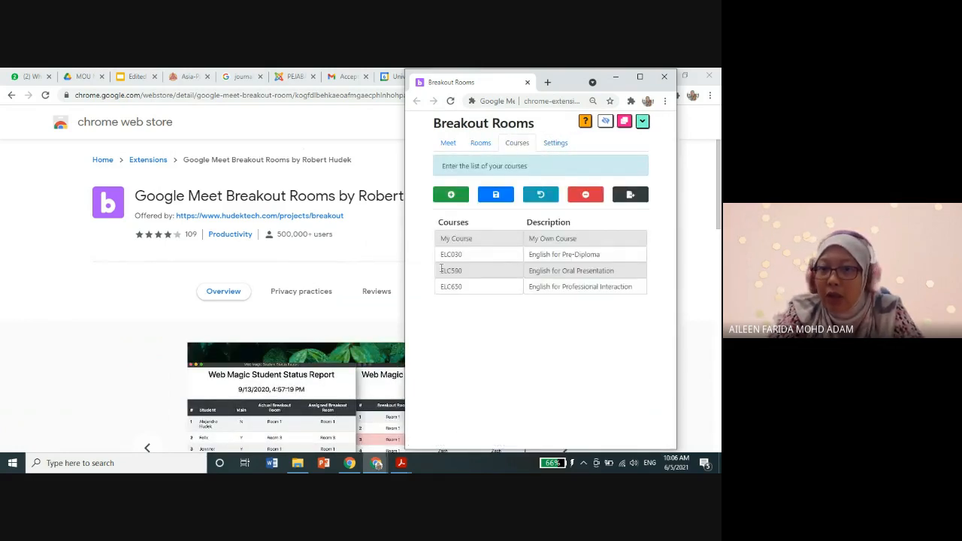
left_click(450, 197)
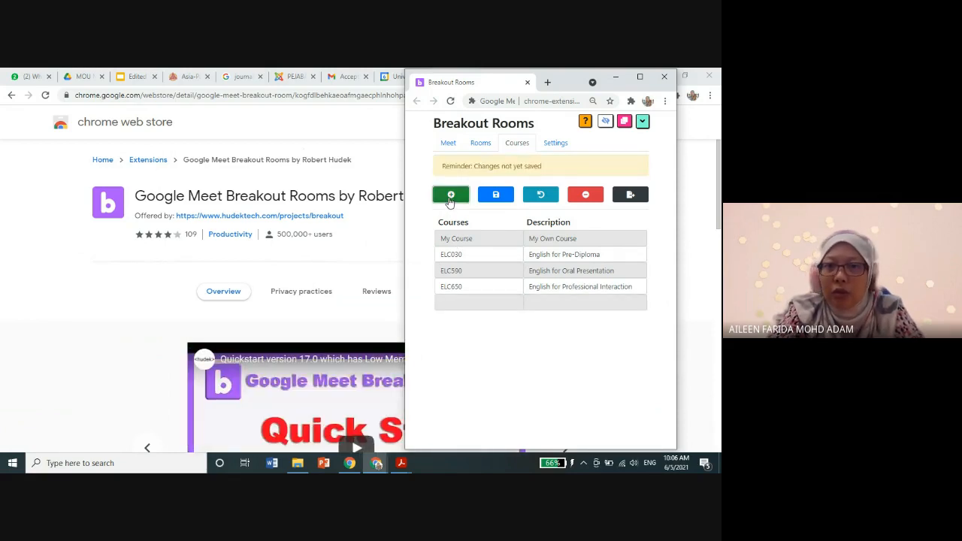
left_click(455, 301)
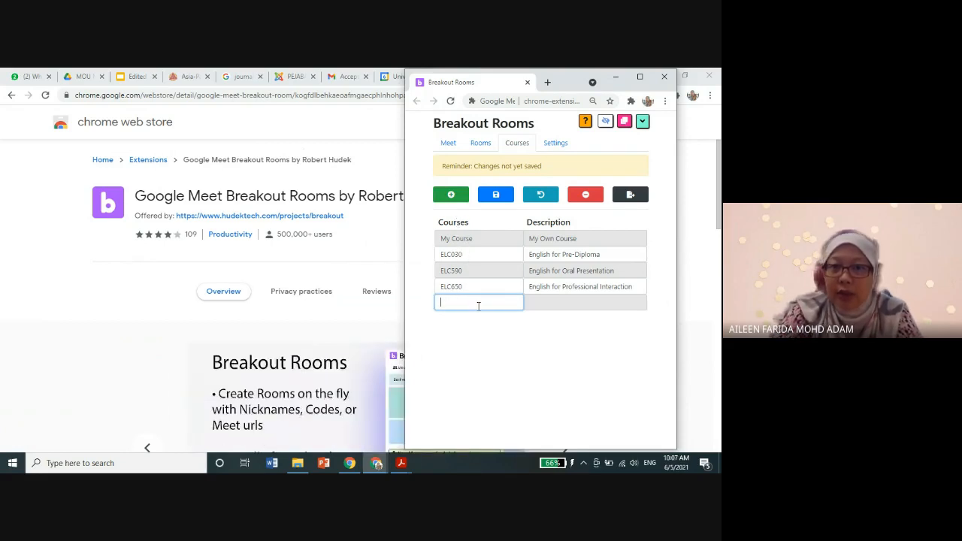
type("E")
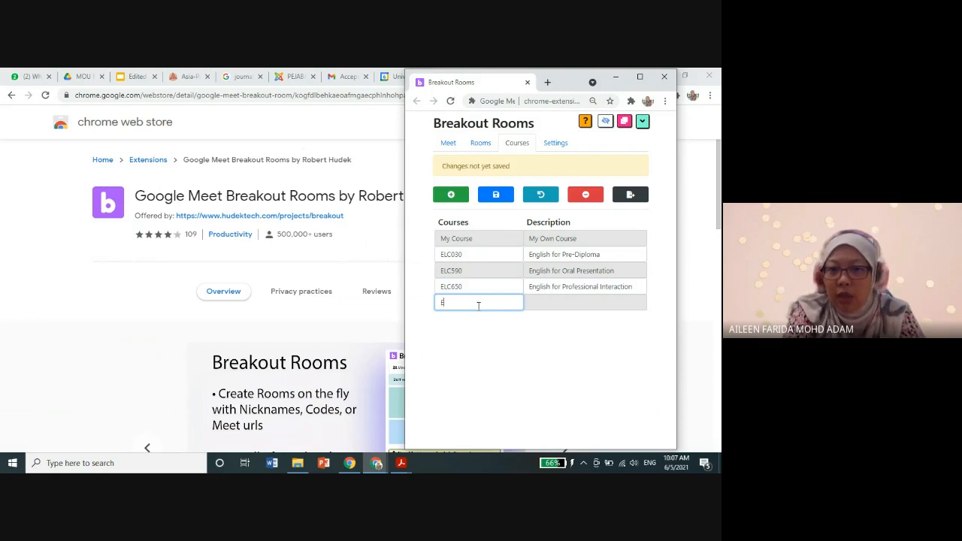
type("LC D")
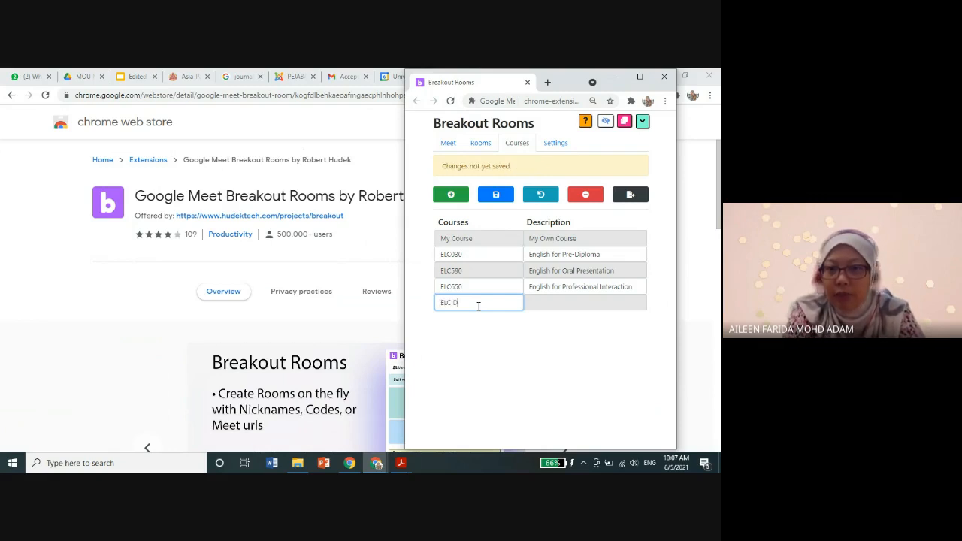
type("emo")
left_click(542, 305)
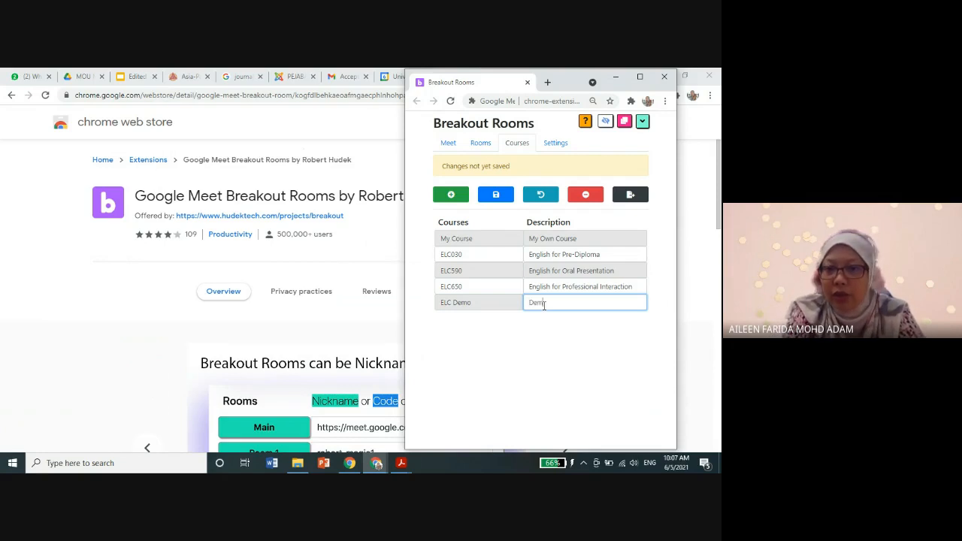
left_click(550, 330)
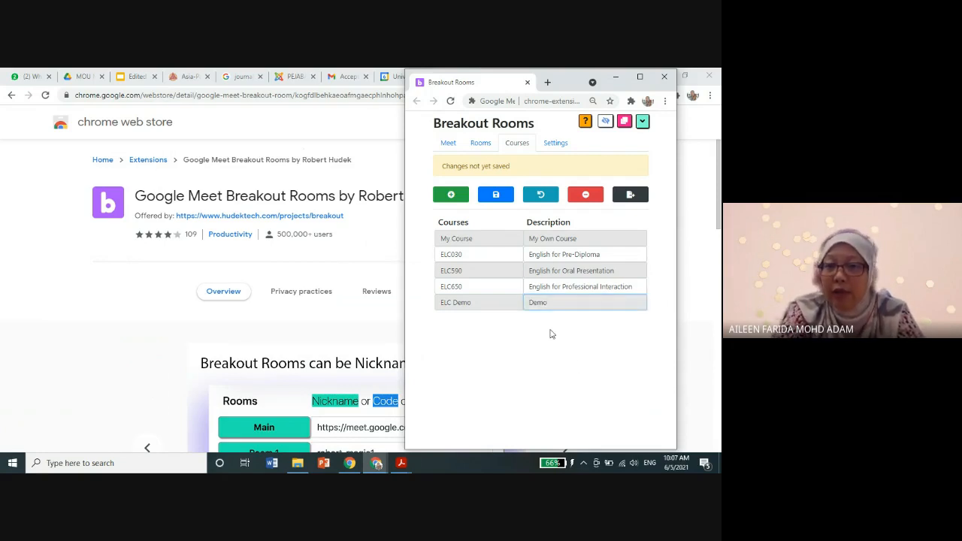
left_click(496, 195)
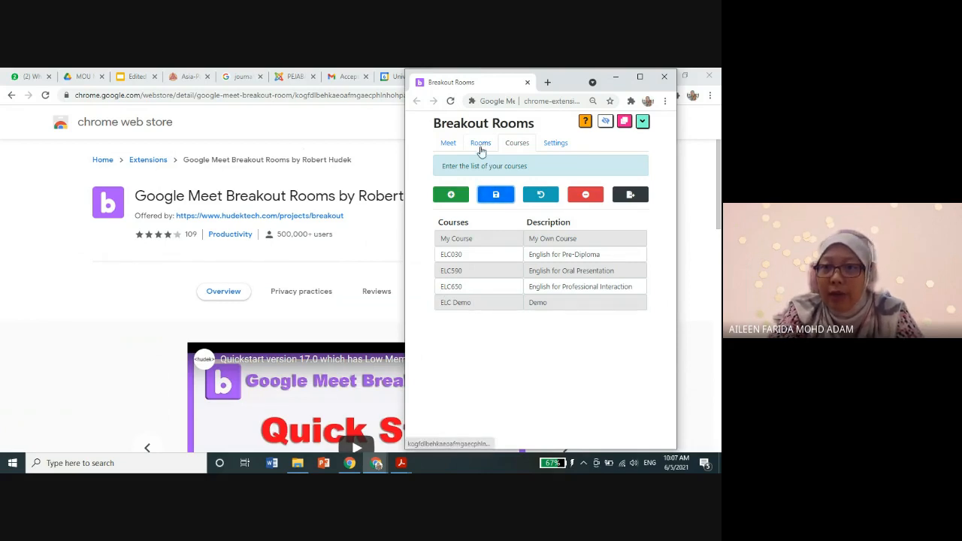
Step: Show the room list for the ELC Demo course
left_click(479, 145)
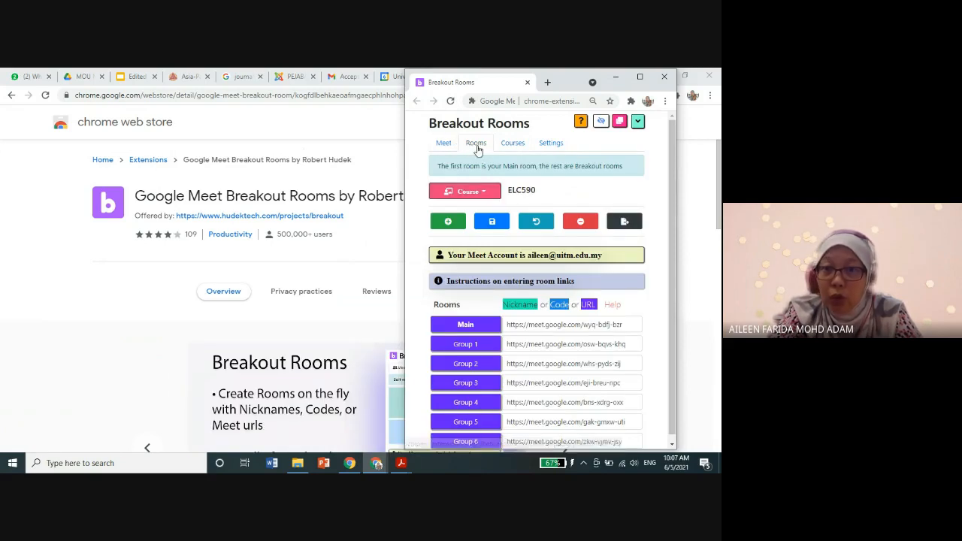
left_click(484, 193)
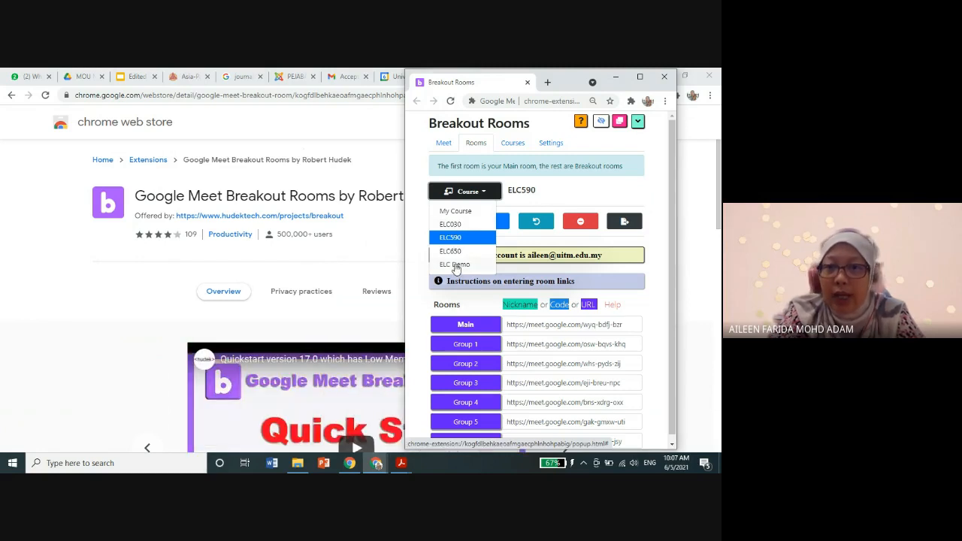
left_click(455, 265)
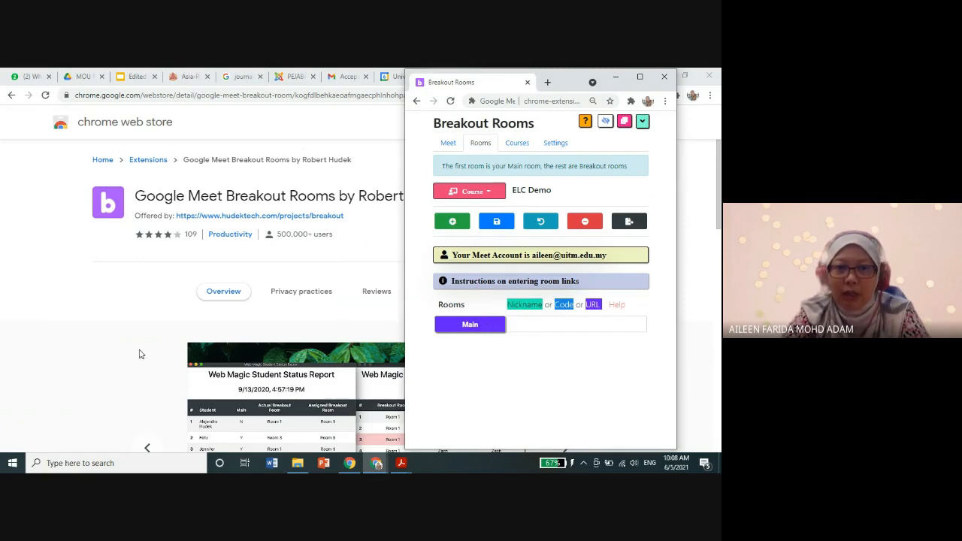
Step: Skim the extension's overview on its Chrome Web Store page and return to the Breakout Rooms window
left_click(62, 361)
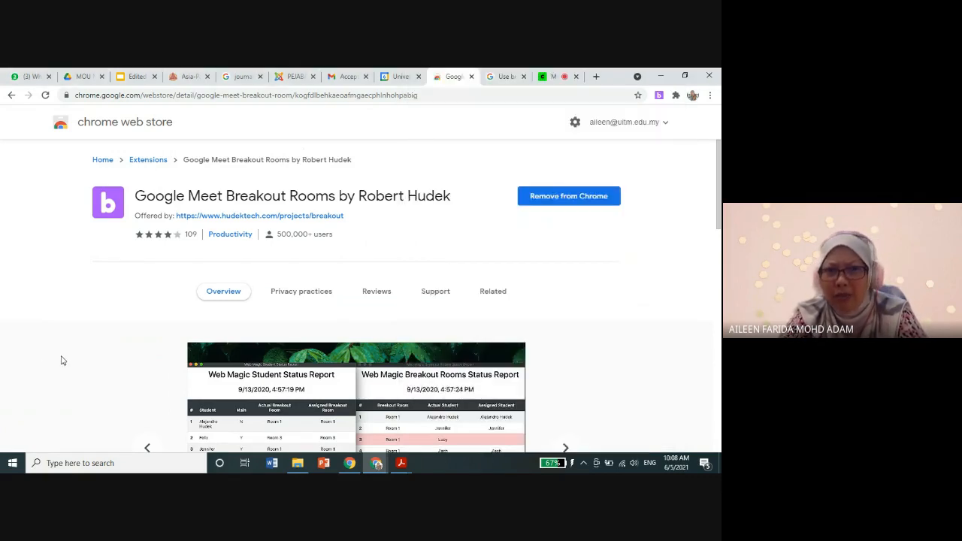
scroll(63, 359, "down", 6)
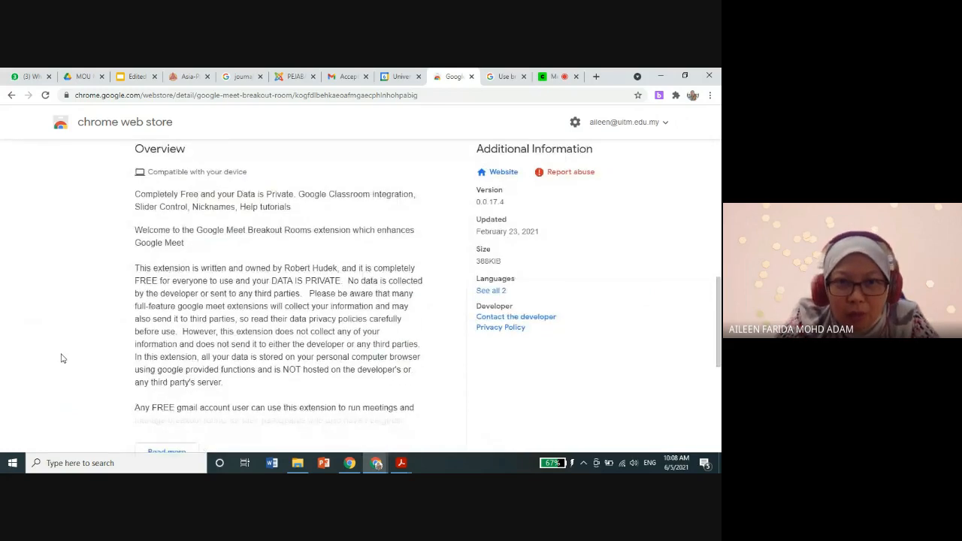
scroll(63, 358, "down", 3)
scroll(285, 328, "up", 6)
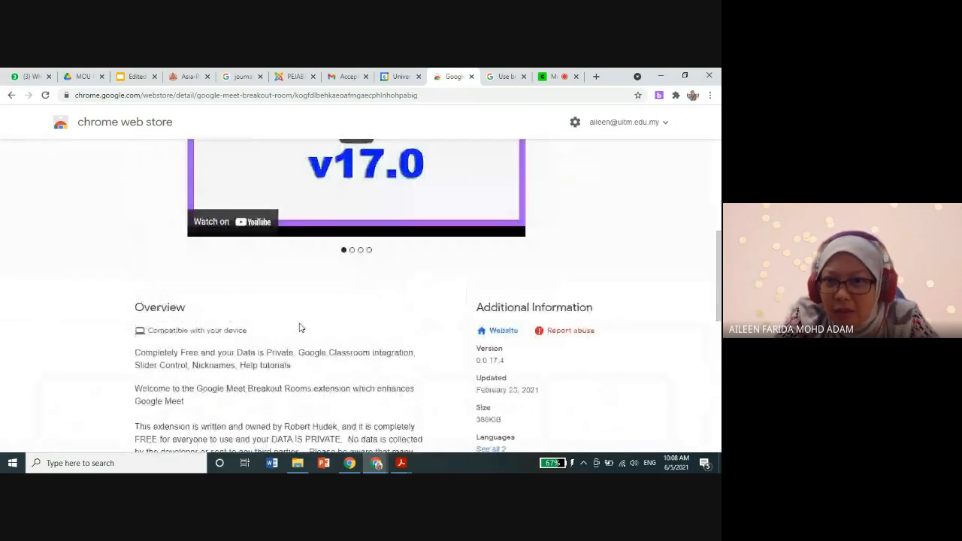
scroll(414, 343, "down", 2)
scroll(466, 256, "up", 6)
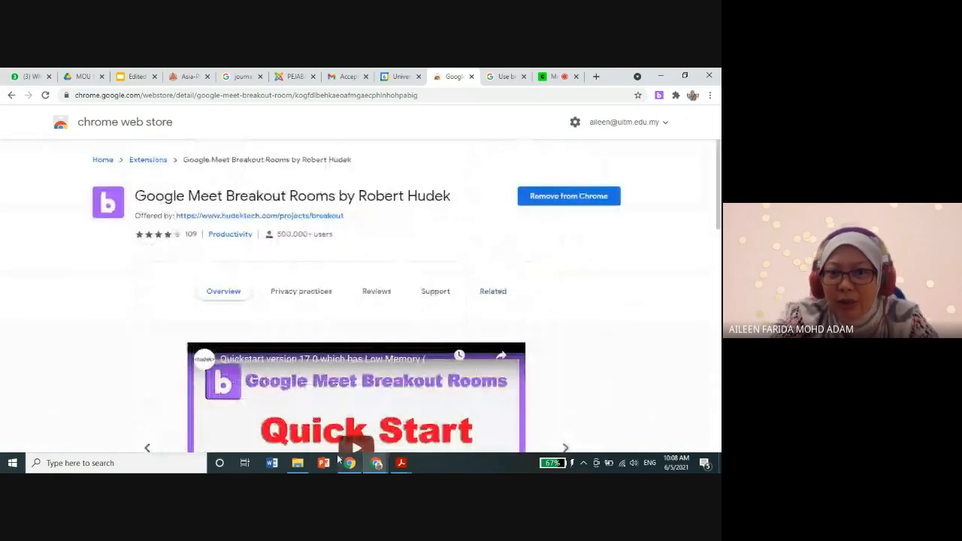
mouse_move(378, 464)
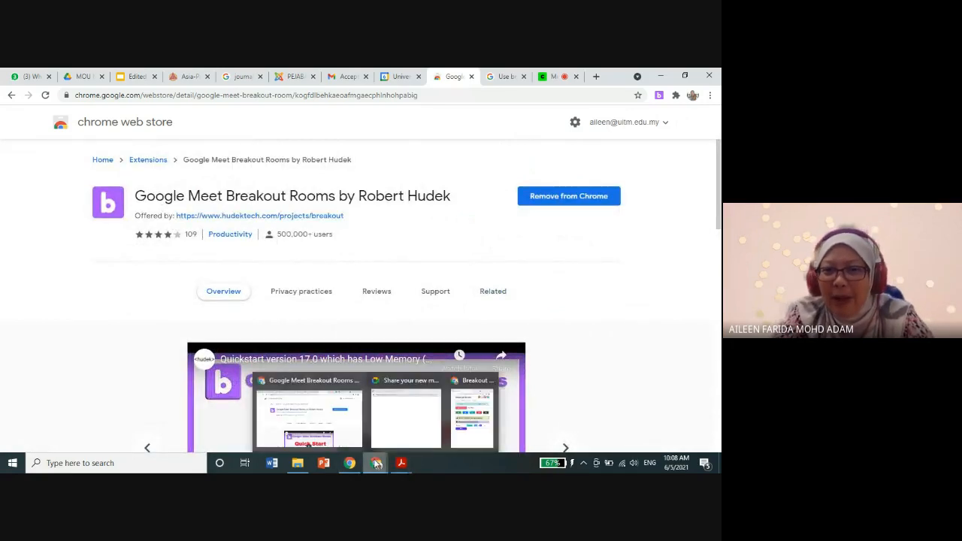
left_click(462, 430)
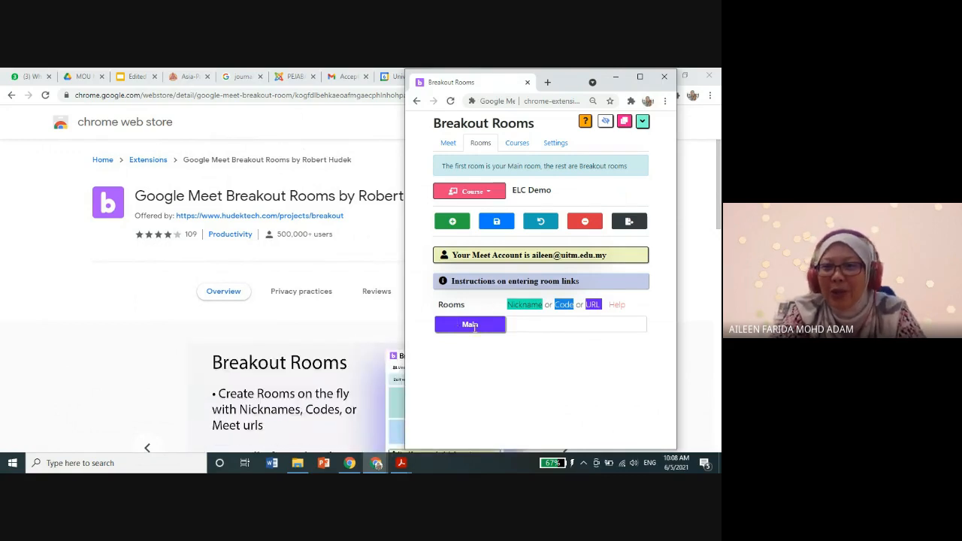
Step: Add five breakout room rows below the Main room in the ELC Demo course
left_click(453, 224)
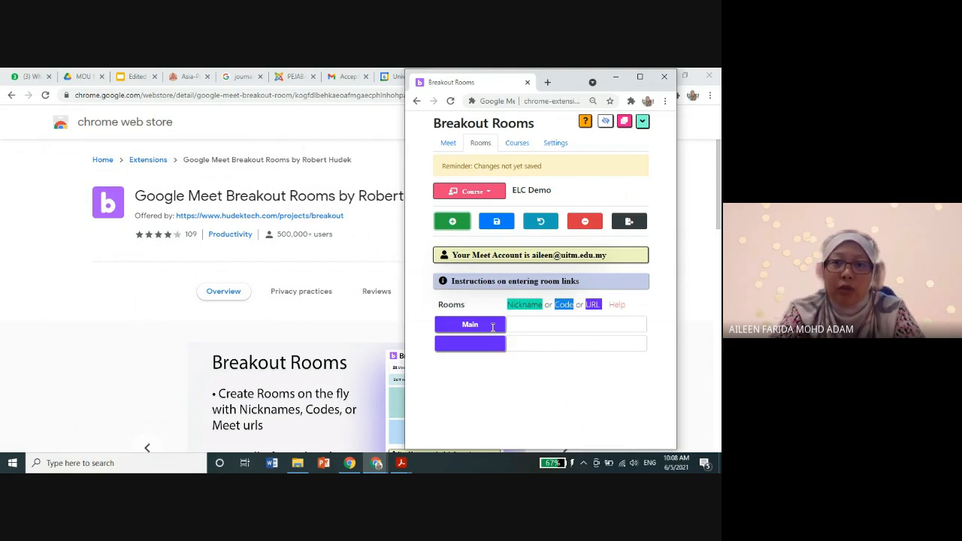
left_click(454, 222)
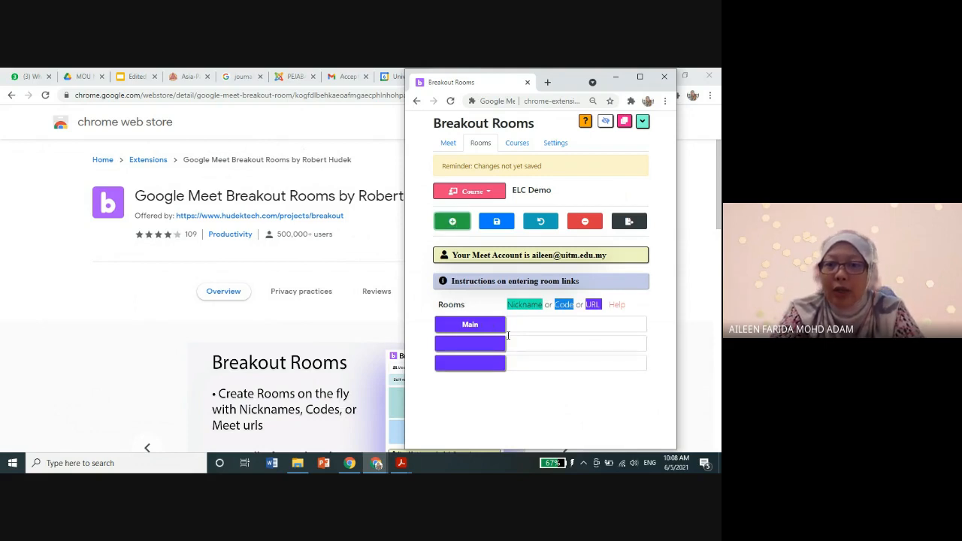
left_click(454, 222)
left_click(454, 223)
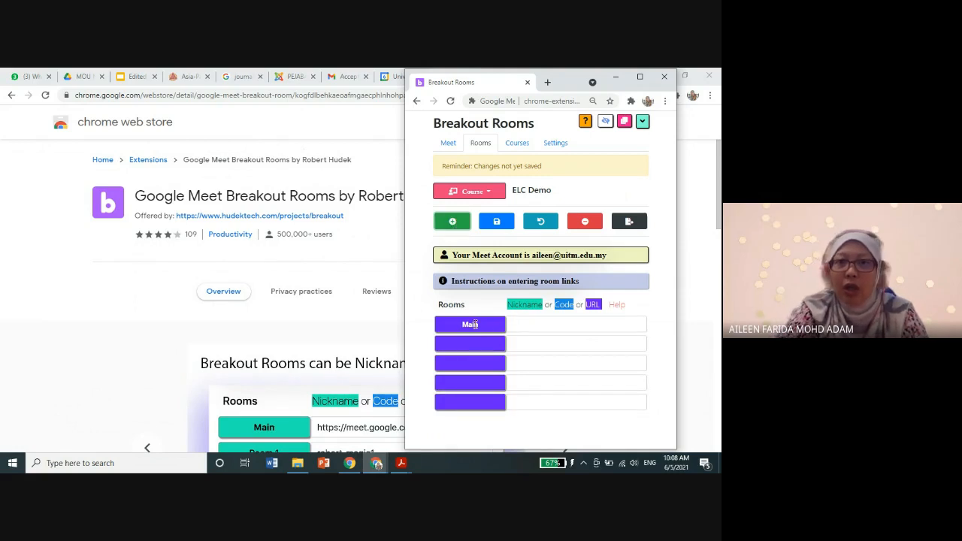
left_click(454, 223)
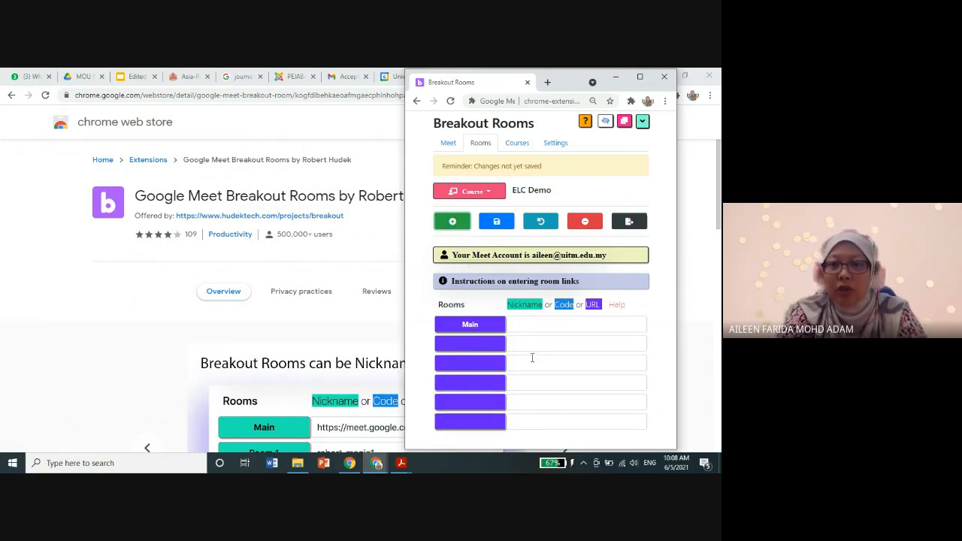
left_click(523, 323)
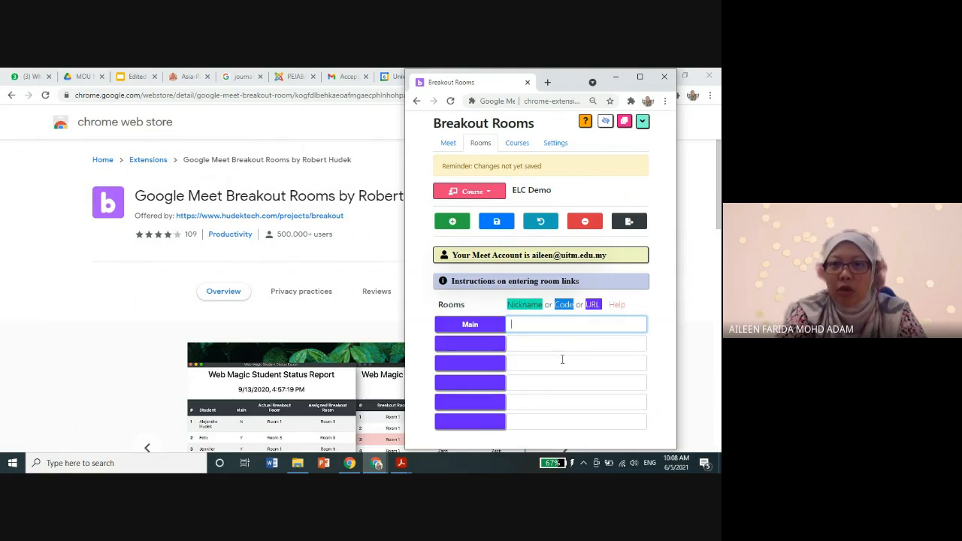
Step: Name the first two breakout rooms "Group 1" and "Group 2"
left_click(476, 346)
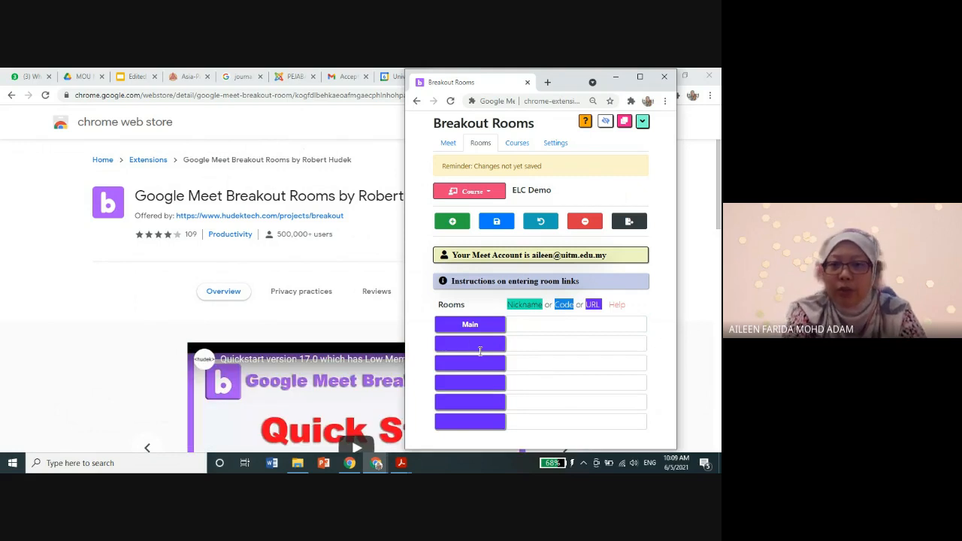
type("Roo")
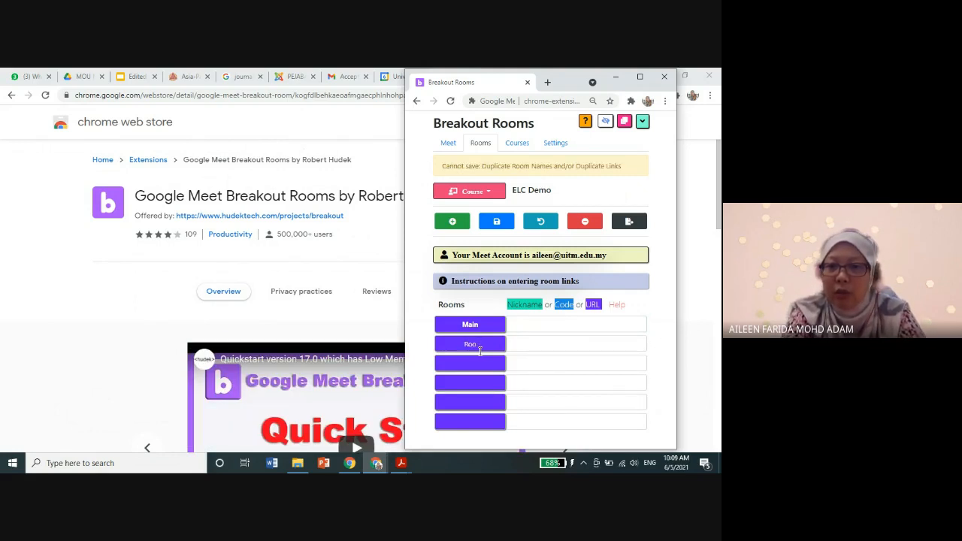
type("mGroup 1")
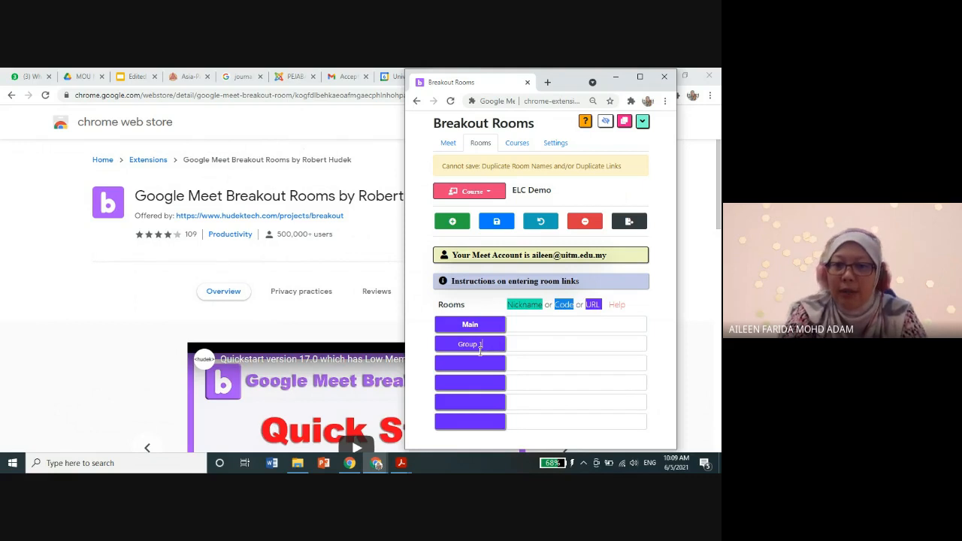
left_click(484, 365)
type("Group 2")
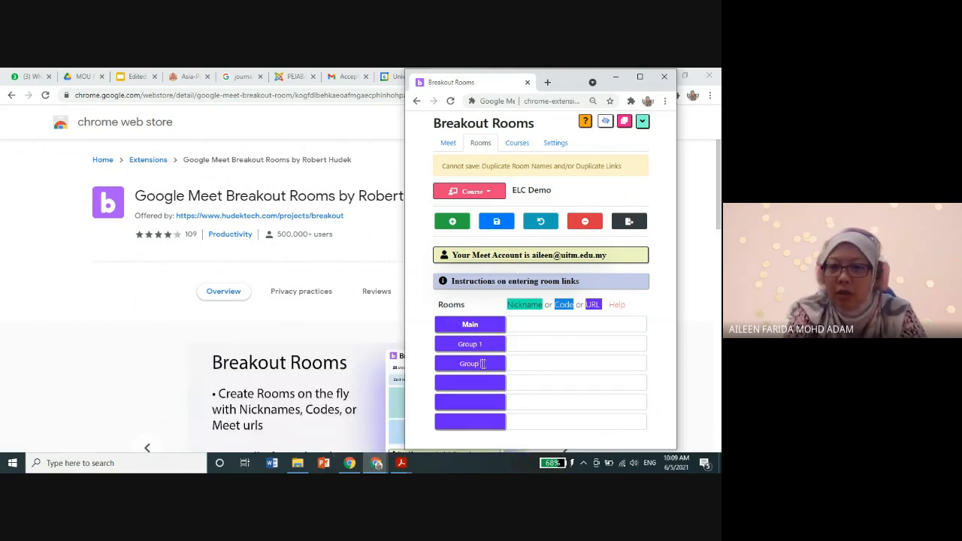
Step: Name the remaining breakout rooms "Group 3", "Group 4" and "Group 5" and save the room list to generate the Meet links
double_click(471, 364)
key("ctrl+c")
left_click(475, 383)
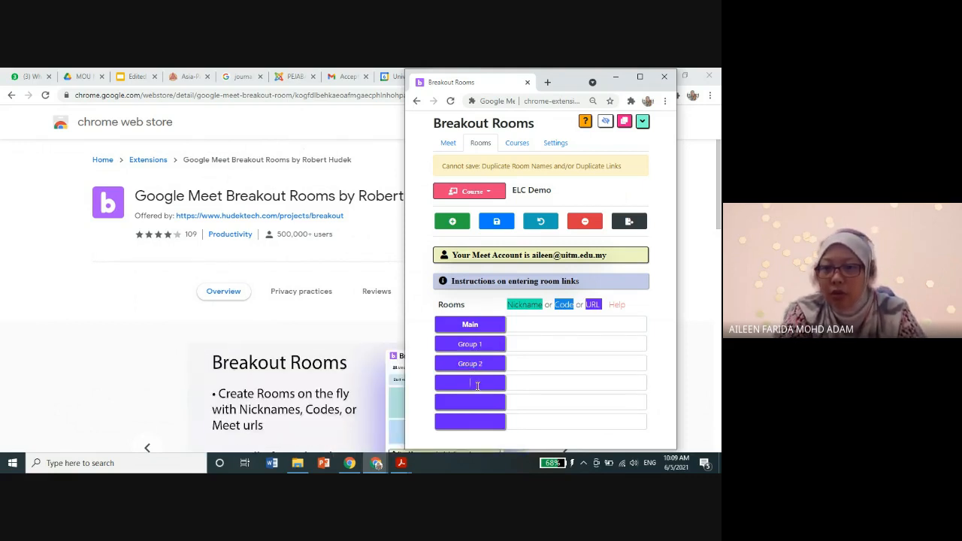
key("ctrl+v")
type("3")
left_click(476, 403)
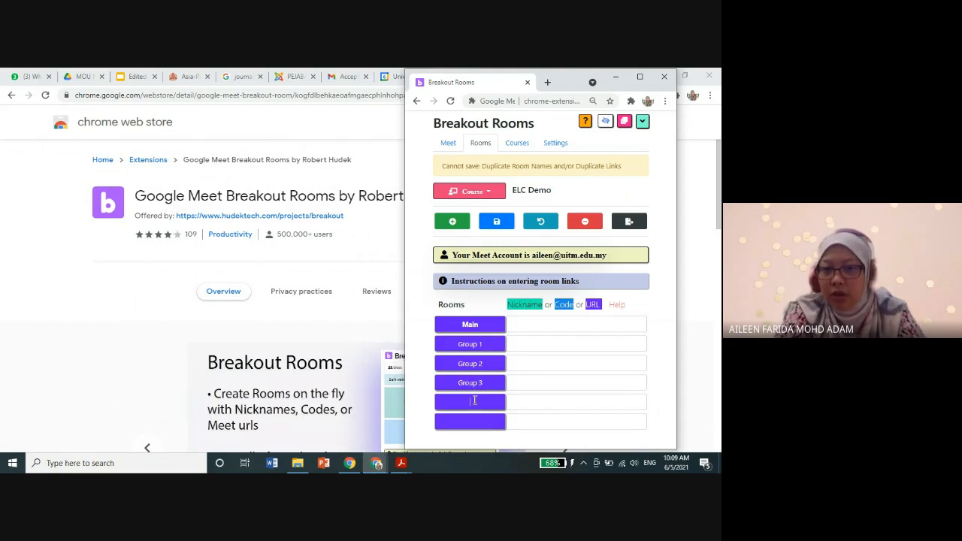
key("ctrl+v")
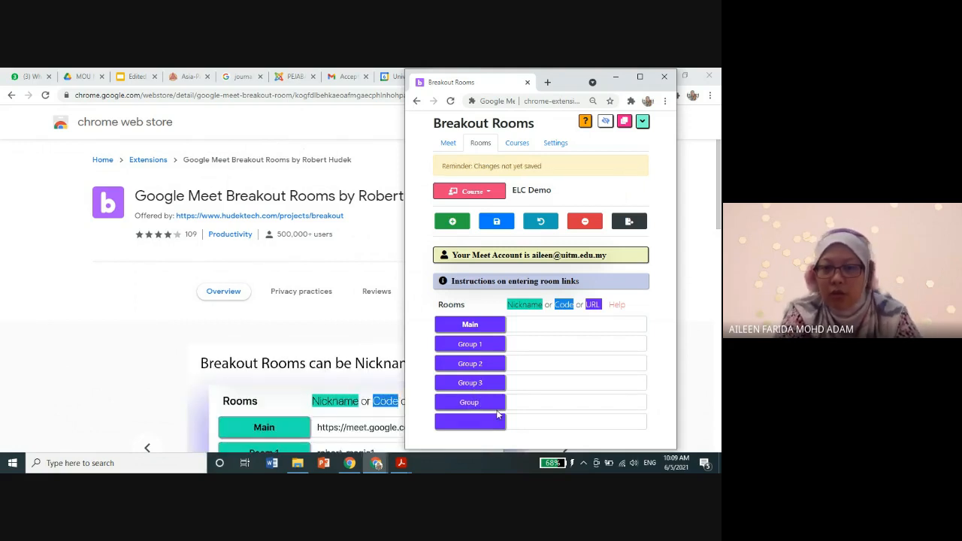
type("4")
left_click(471, 421)
key("ctrl+v")
type("5")
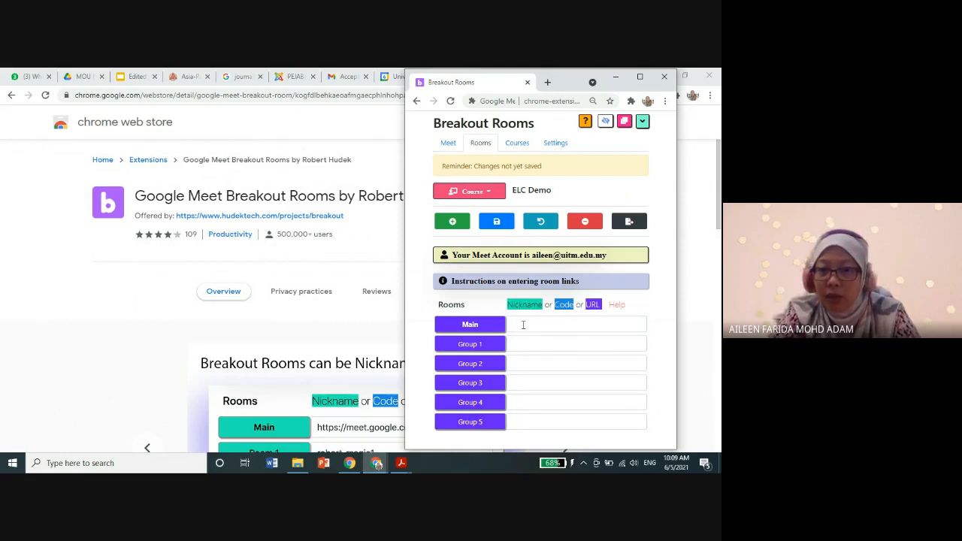
left_click(496, 223)
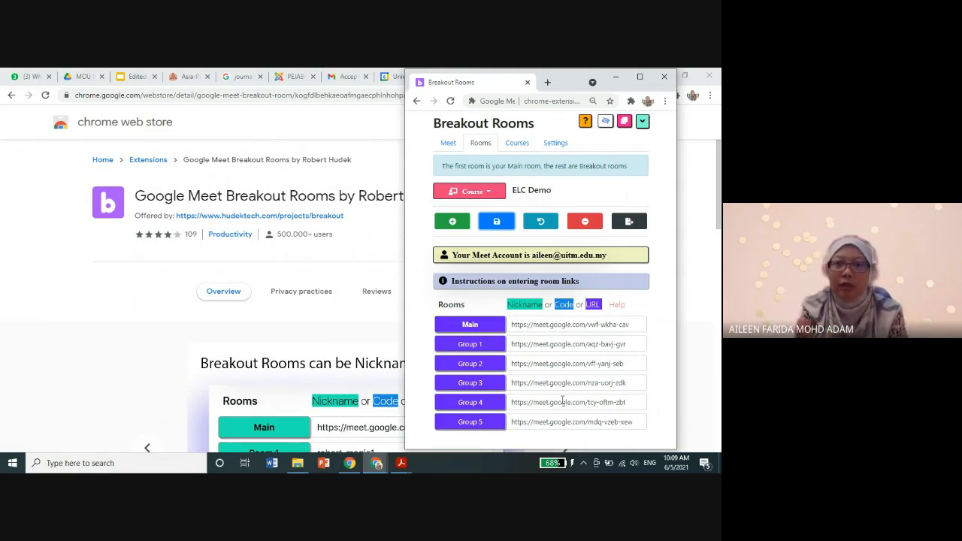
Step: Open Google Classroom in a new browser tab and enter the ELC650 PHM245 5C1/C2 class
left_click(23, 313)
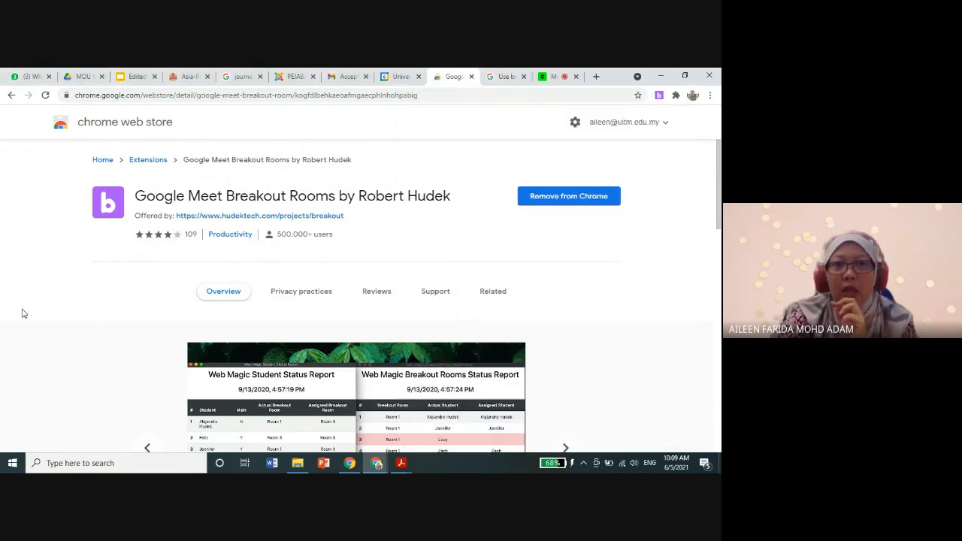
left_click(596, 77)
type("classroom.google.com")
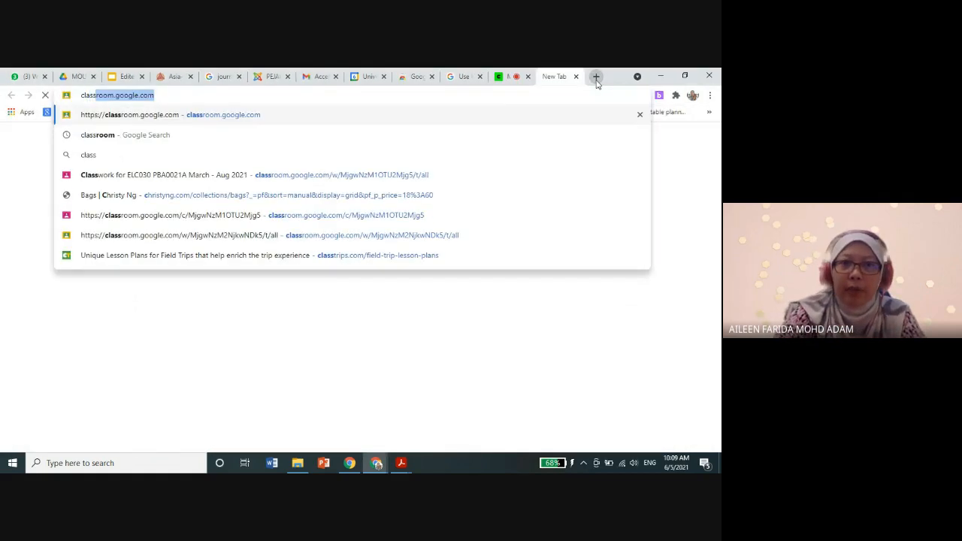
left_click(229, 121)
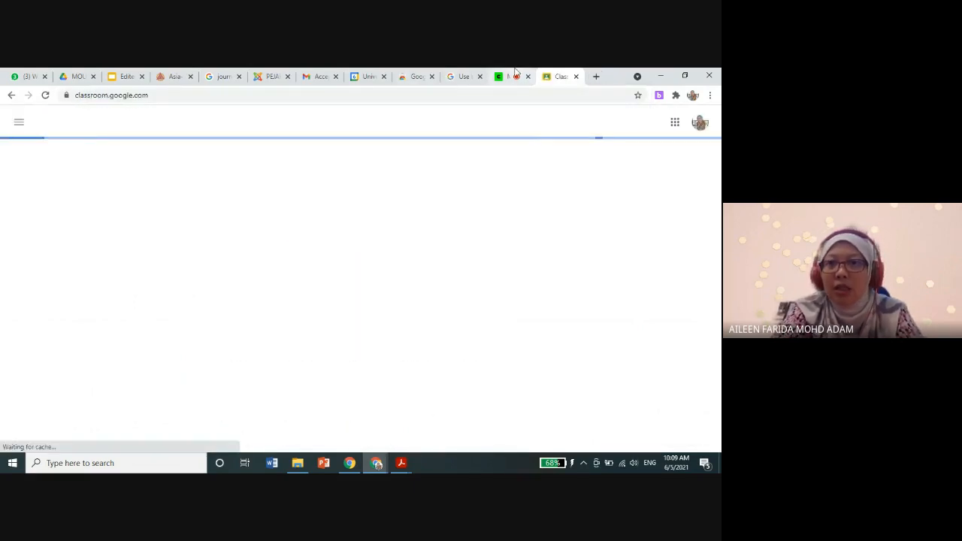
mouse_move(372, 465)
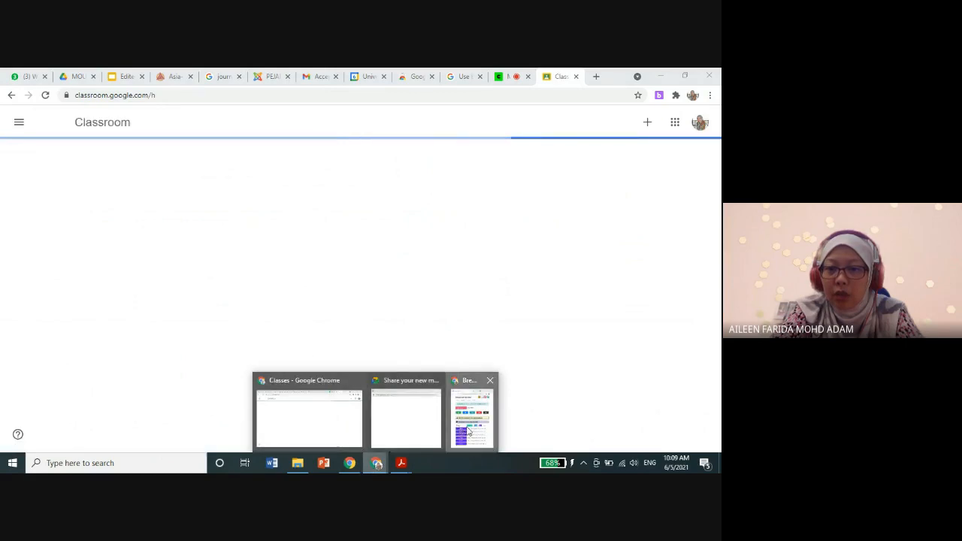
left_click(421, 441)
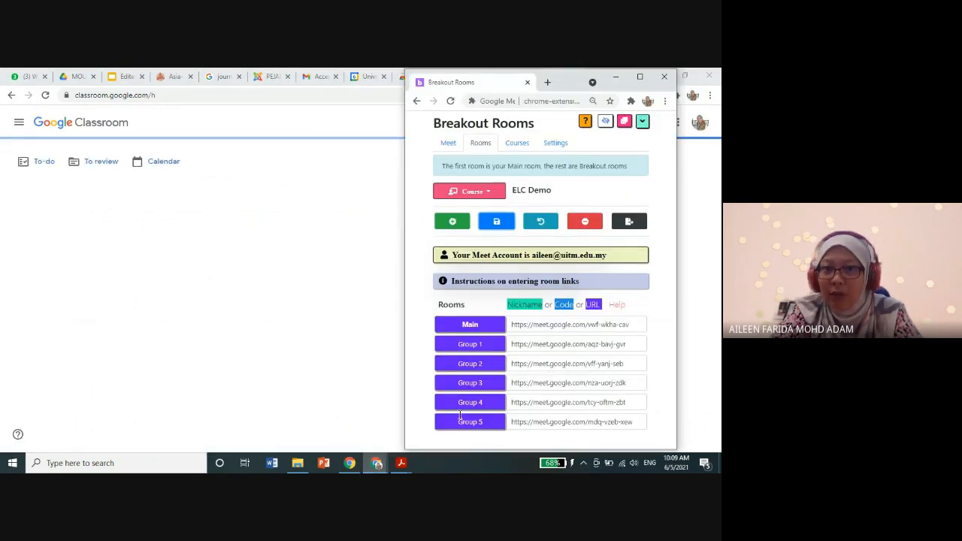
left_click(273, 161)
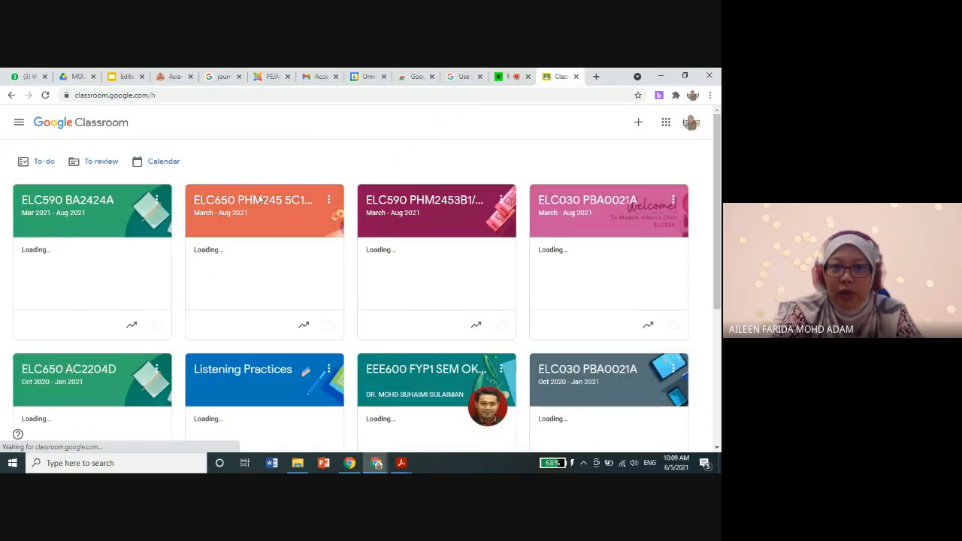
left_click(251, 204)
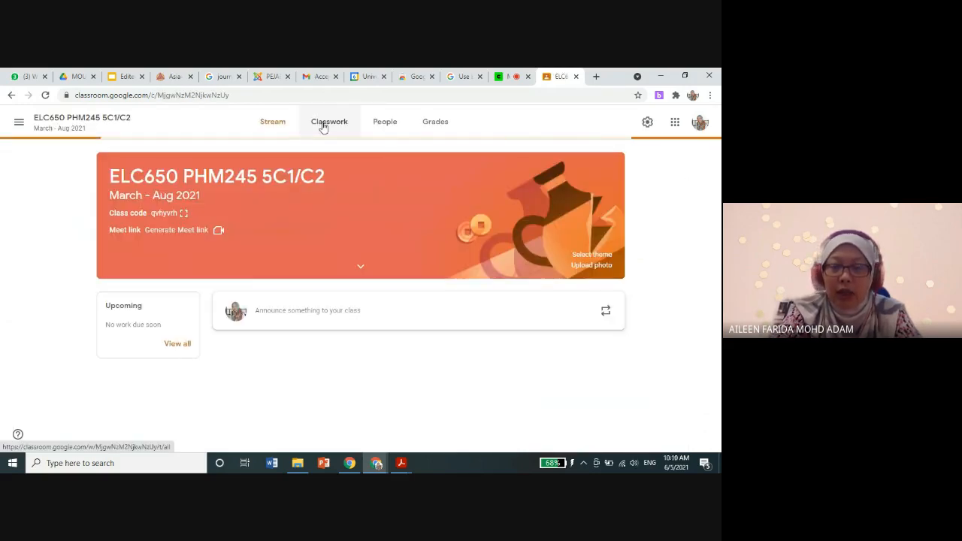
Step: Open the "Grouping and GMeet links" document from the ELC650 PHM245 5C1 & C2 GROUPING classwork material
left_click(323, 126)
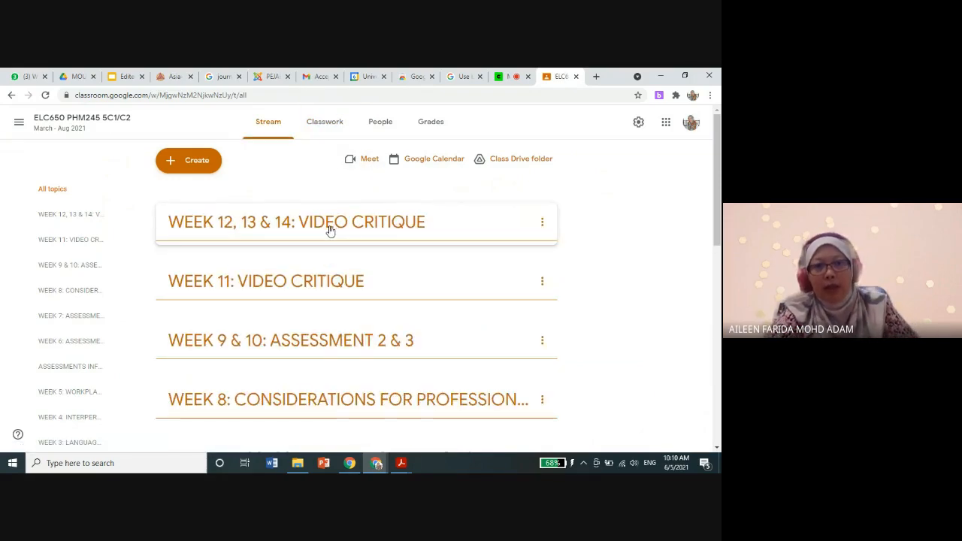
left_click(272, 200)
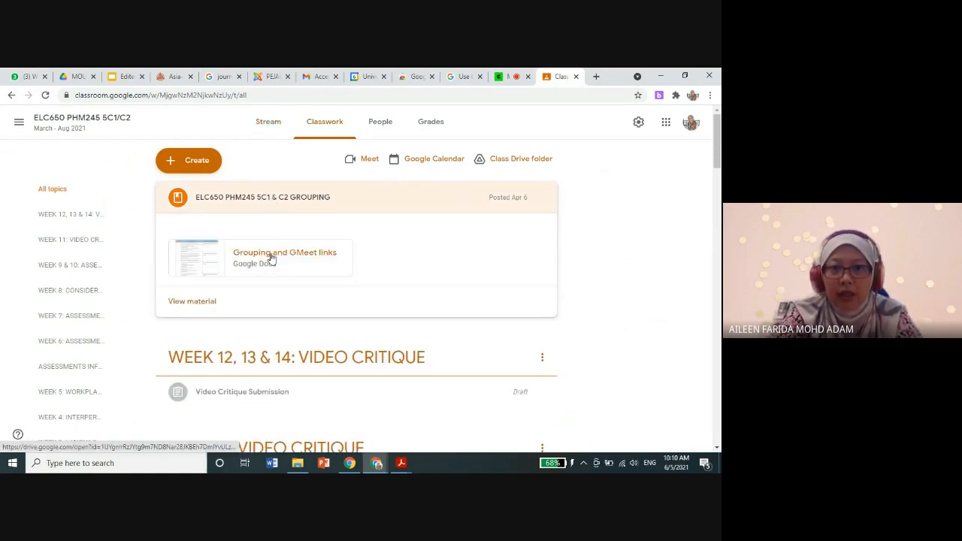
left_click(270, 258)
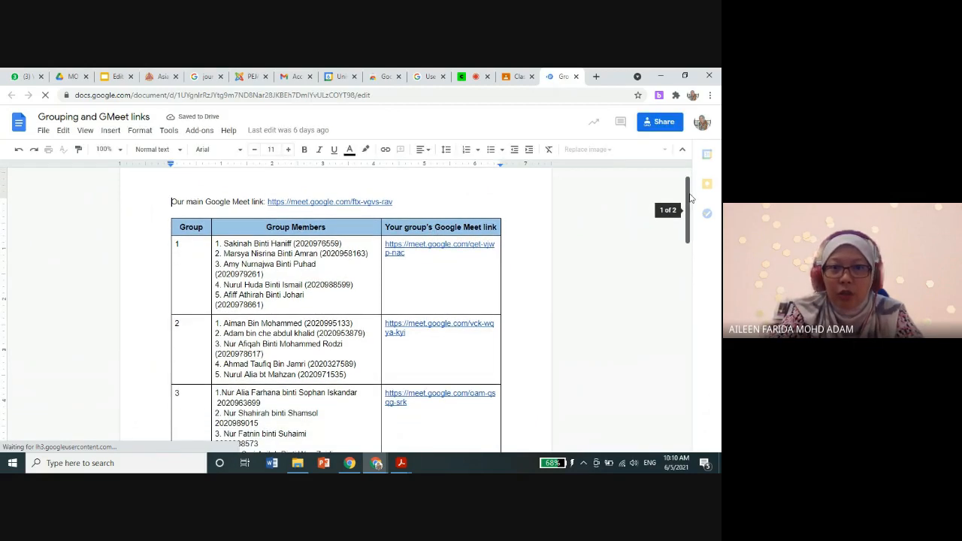
Step: Examine the document's group table and Meet links alongside the Breakout Rooms list
left_click(686, 303)
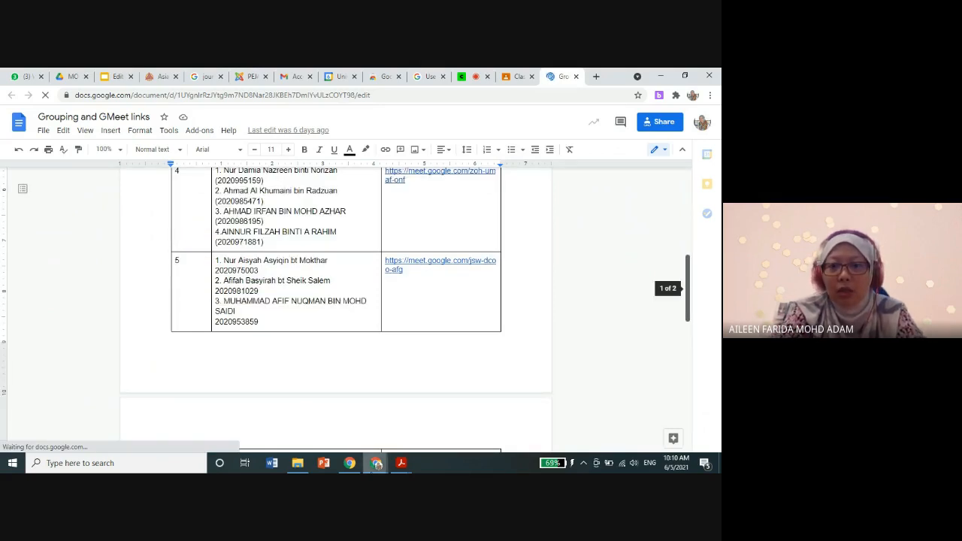
mouse_move(377, 461)
mouse_move(471, 422)
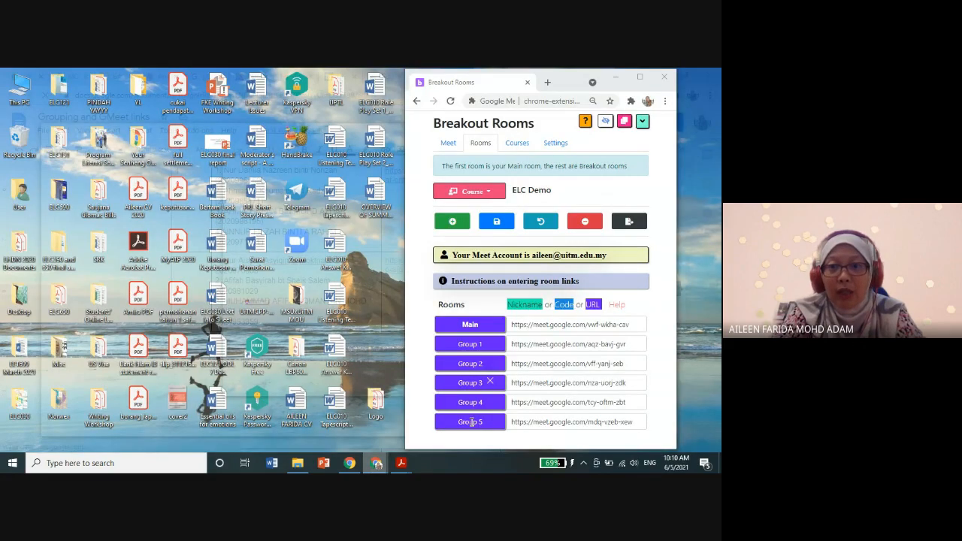
scroll(296, 392, "up", 5)
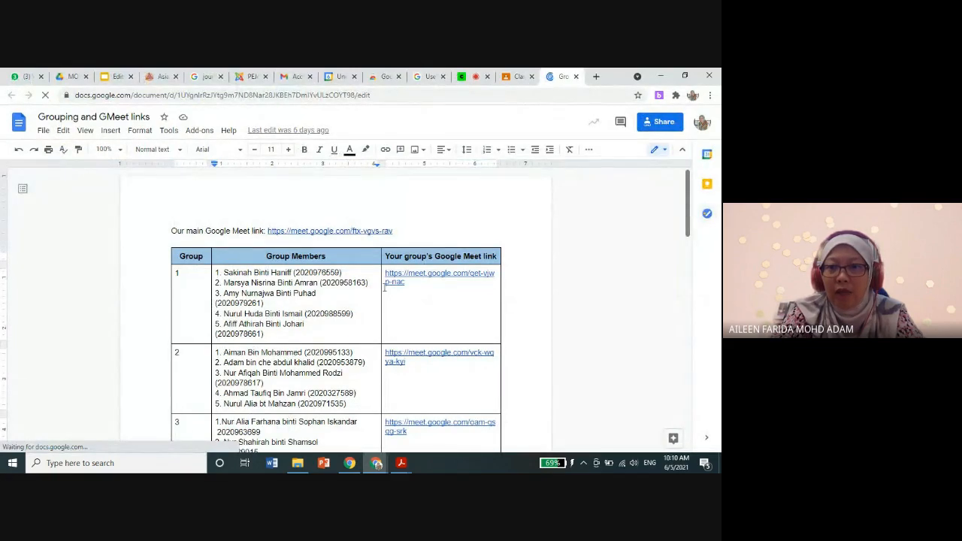
scroll(385, 286, "down", 1)
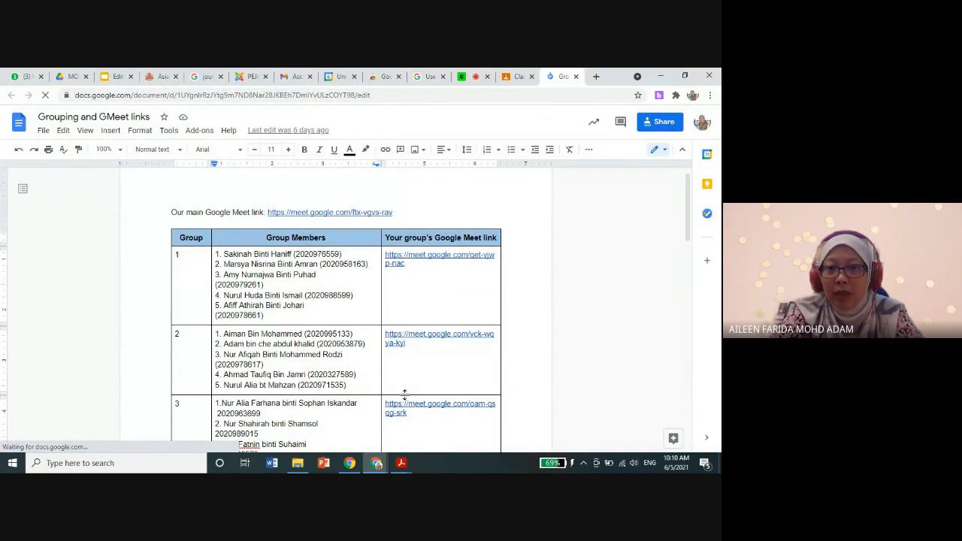
mouse_move(439, 444)
mouse_move(466, 434)
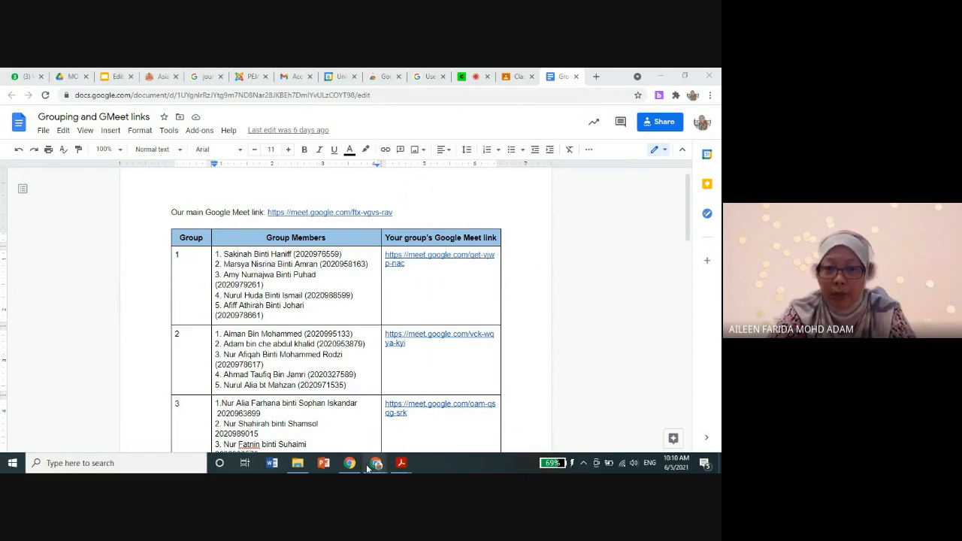
Step: Copy Group 1's Meet link from the Breakout Rooms list and return to the "Grouping and GMeet links" document
mouse_move(380, 466)
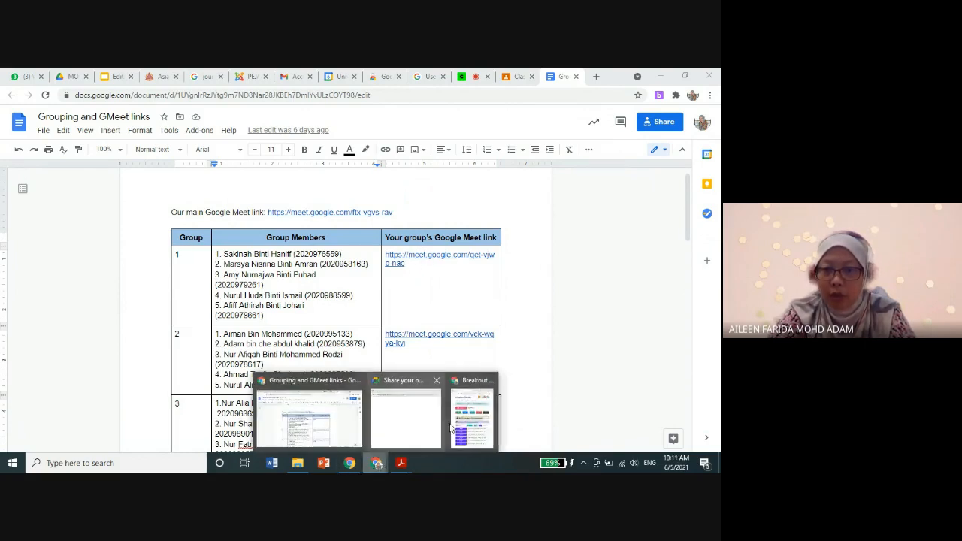
left_click(439, 425)
left_click(558, 344)
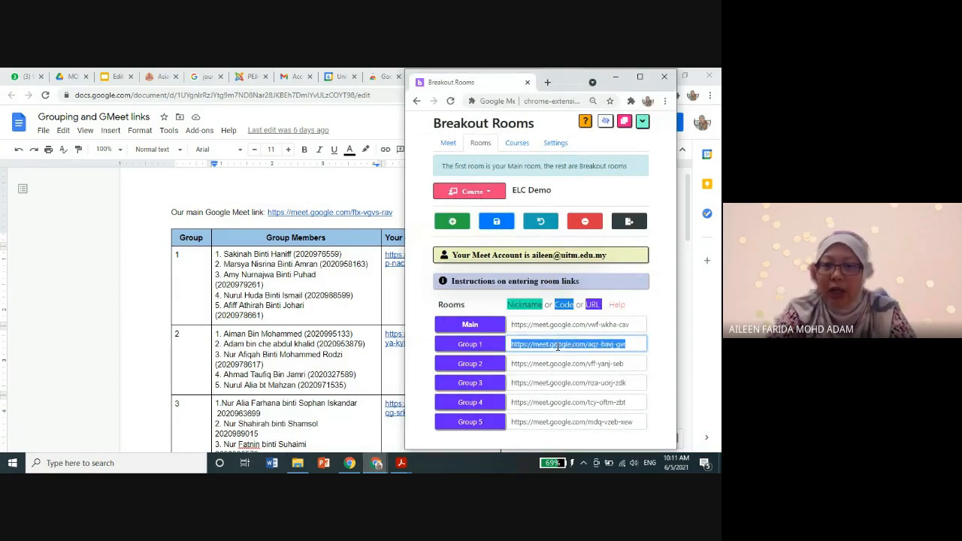
right_click(558, 346)
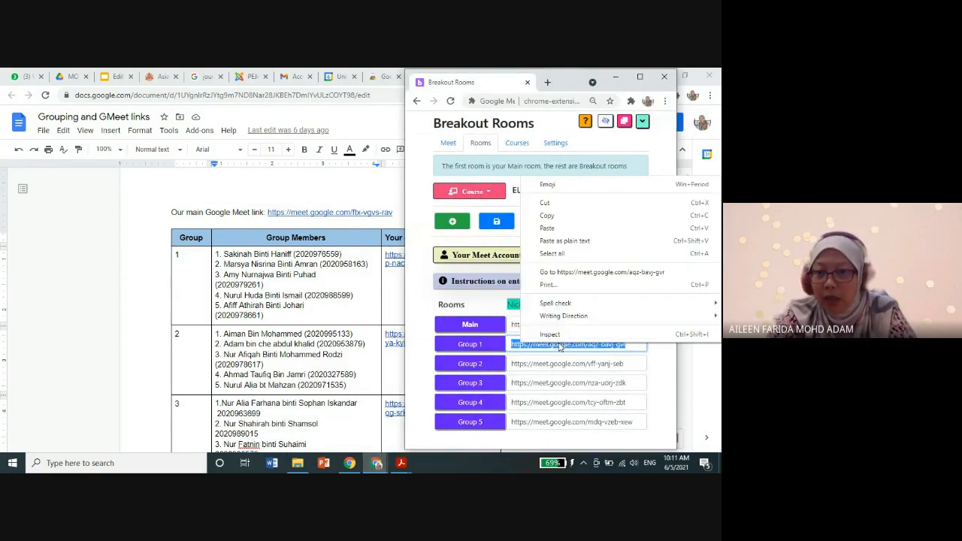
left_click(549, 216)
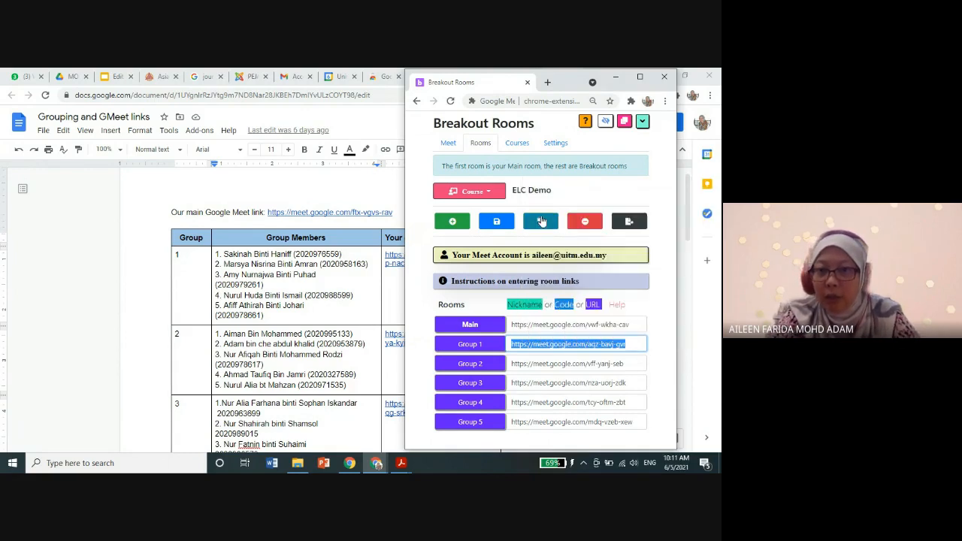
left_click(389, 297)
left_click(432, 286)
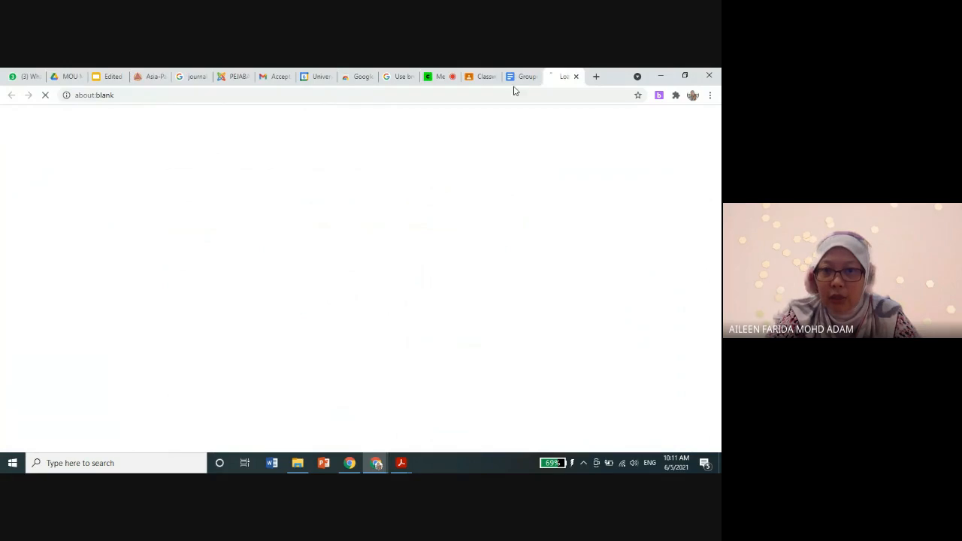
left_click(577, 77)
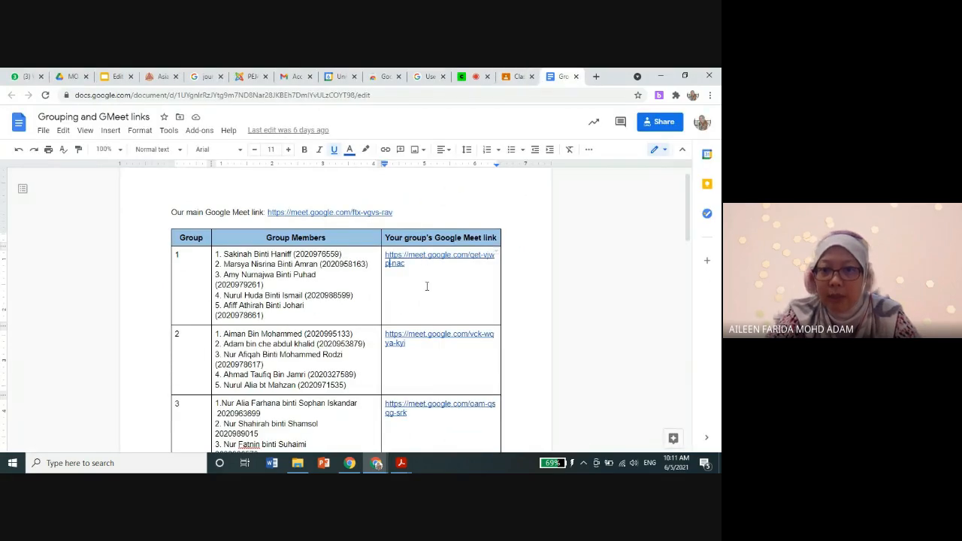
Step: Replace Group 1's Google Meet link in the document table with the copied breakout room link
left_click(439, 275)
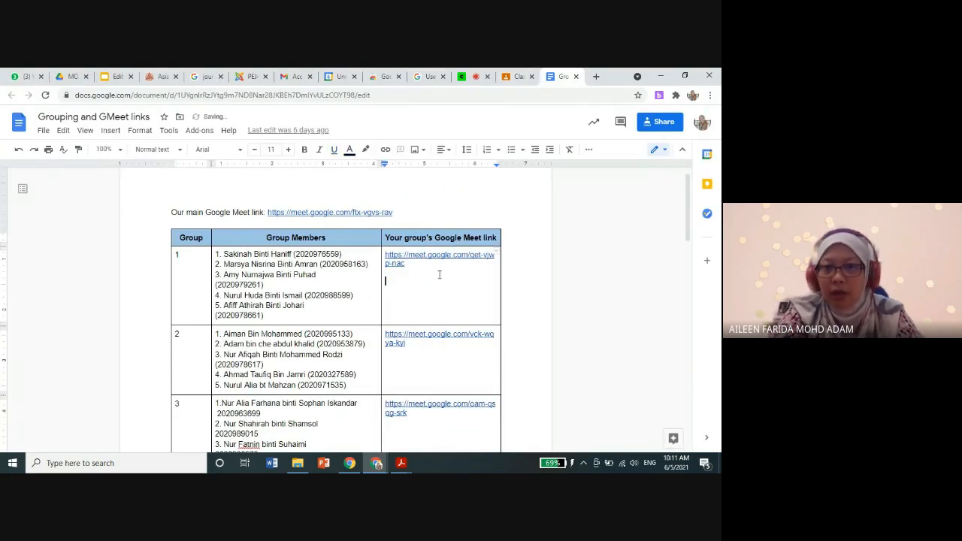
triple_click(424, 265)
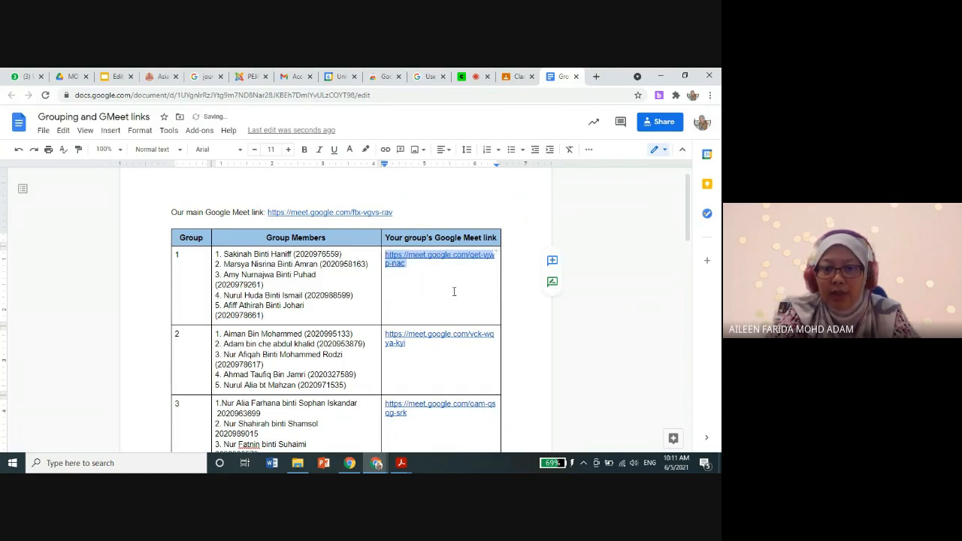
key("ctrl+v")
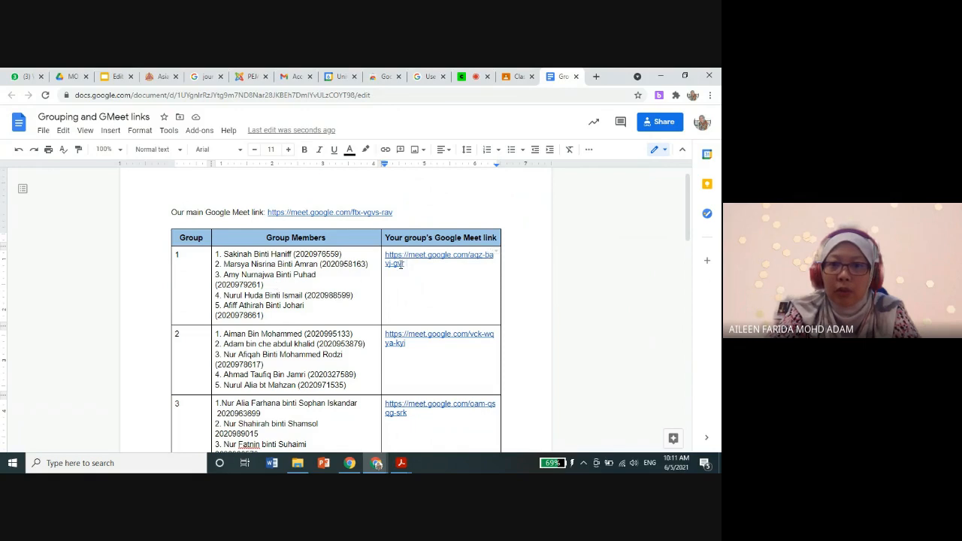
Step: Undo the replacement of Group 1's Meet link in the document table
left_click(19, 152)
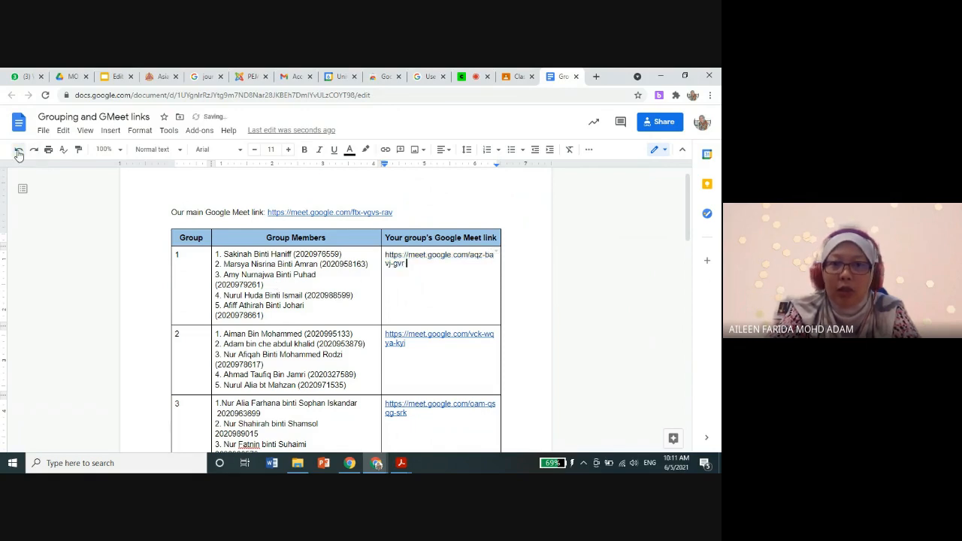
left_click(18, 152)
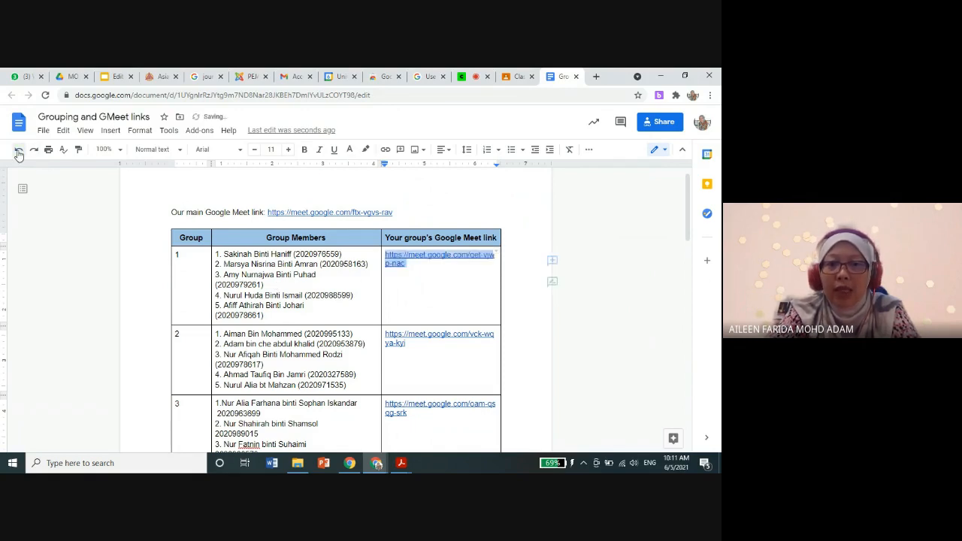
left_click(431, 286)
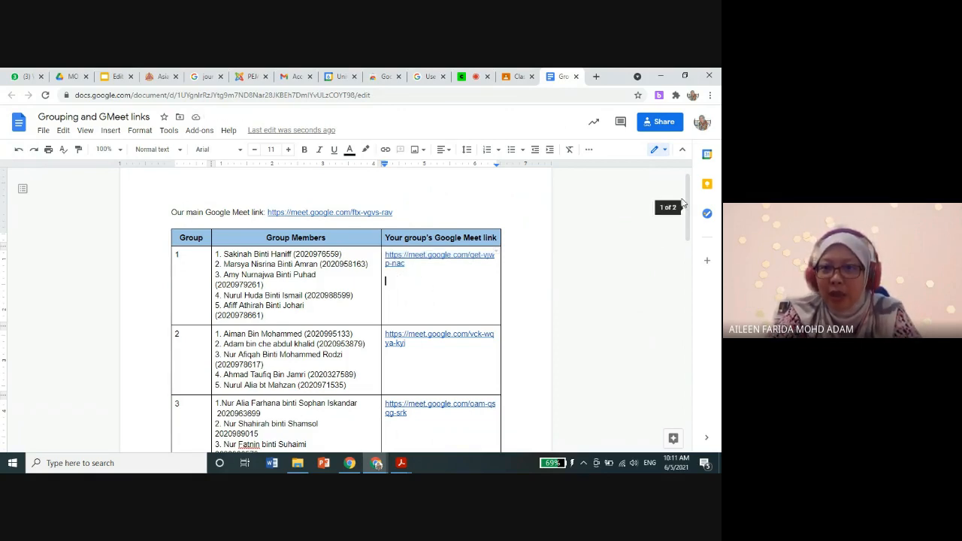
mouse_move(684, 201)
left_mouse_down()
mouse_move(690, 270)
mouse_move(689, 203)
left_mouse_up()
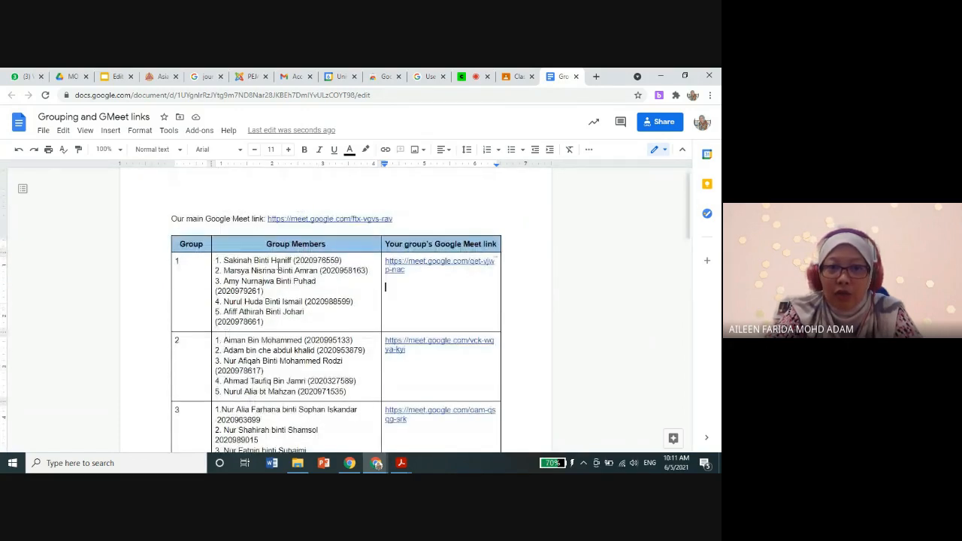
Step: Review the ELC Demo room links in the Breakout Rooms window, then return to the document's group table
left_click(387, 463)
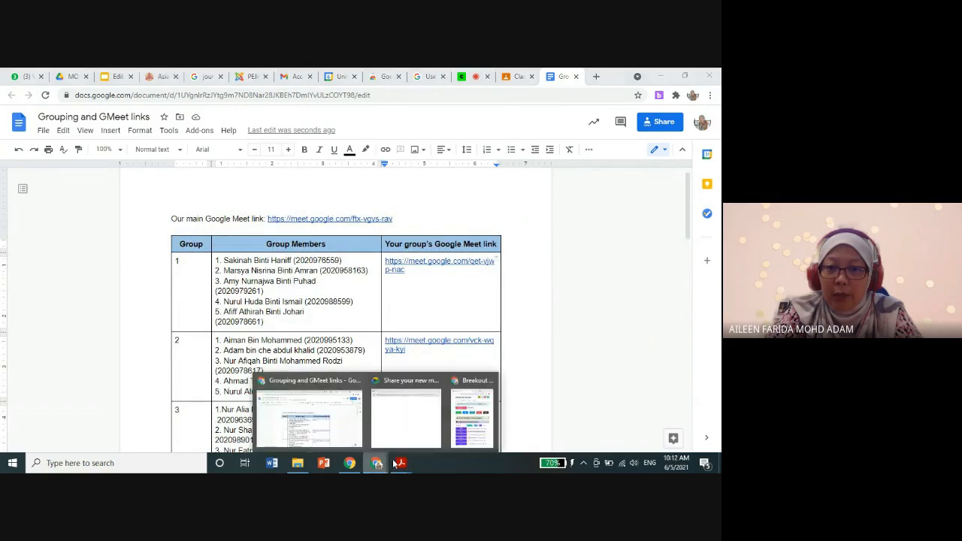
left_click(483, 406)
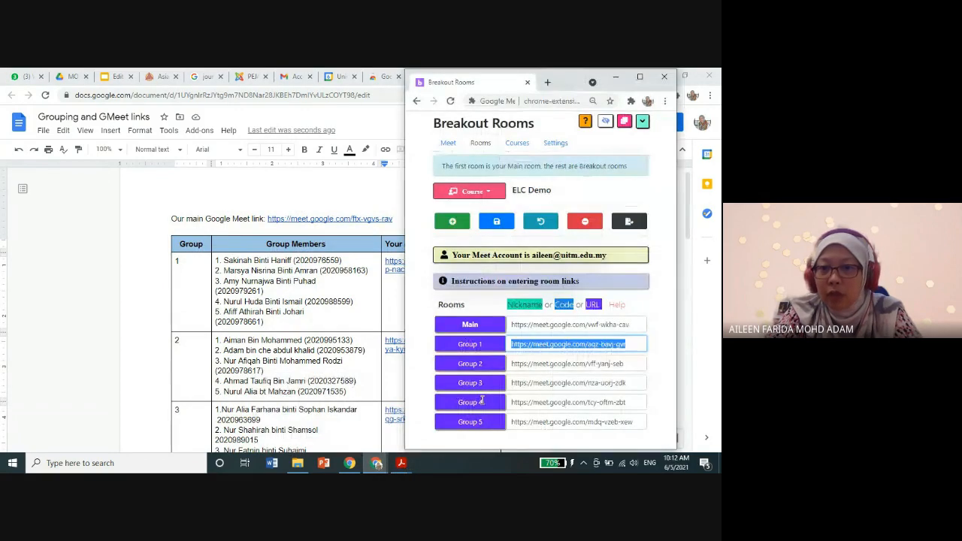
left_click(669, 247)
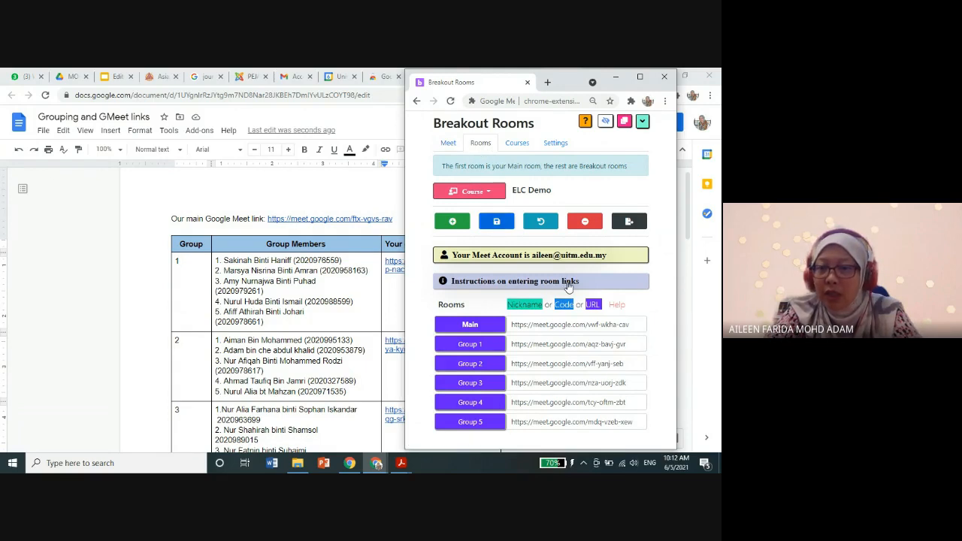
left_click(253, 325)
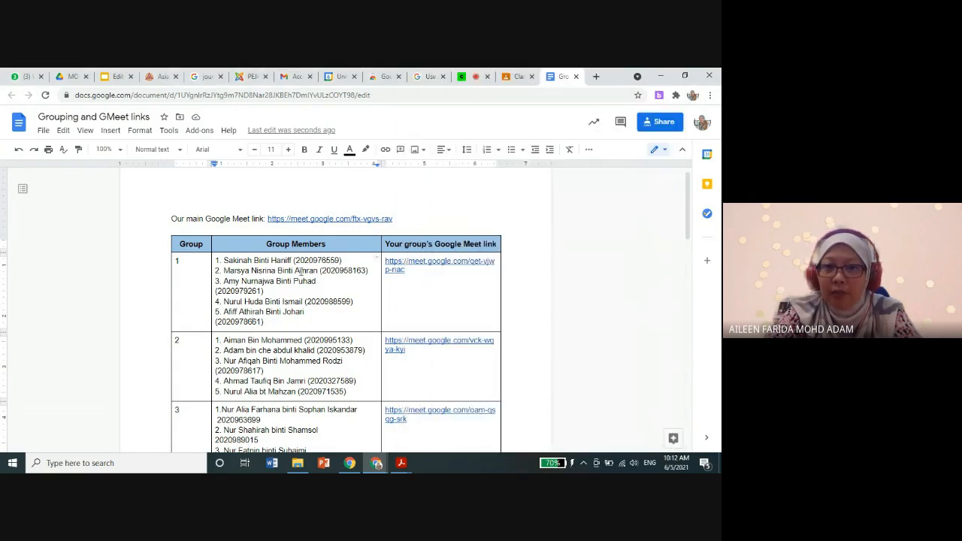
mouse_move(687, 209)
left_mouse_down()
mouse_move(694, 293)
mouse_move(695, 199)
left_mouse_up()
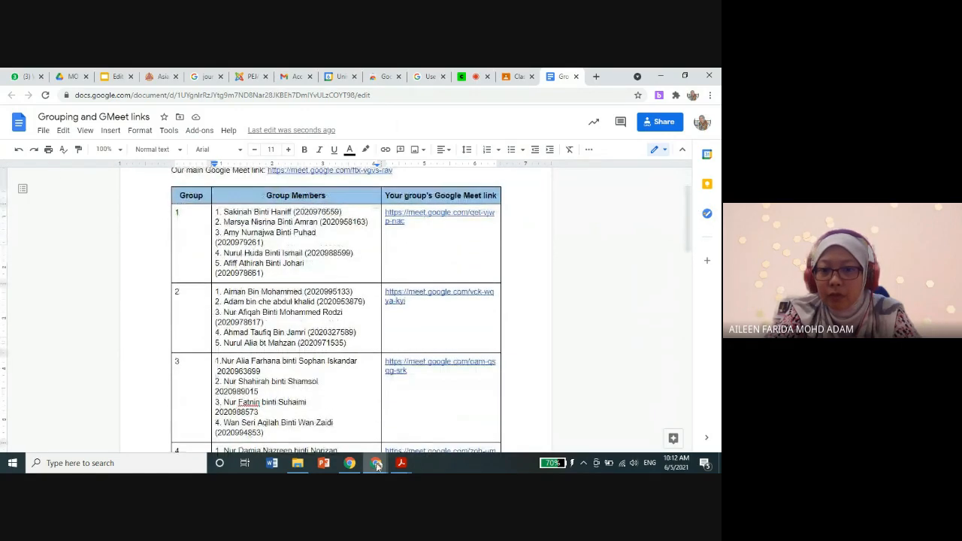
Step: Switch to the Breakout Rooms window and show its Meet controls, looking over the sections from Start Class to Reports
mouse_move(376, 463)
left_click(469, 417)
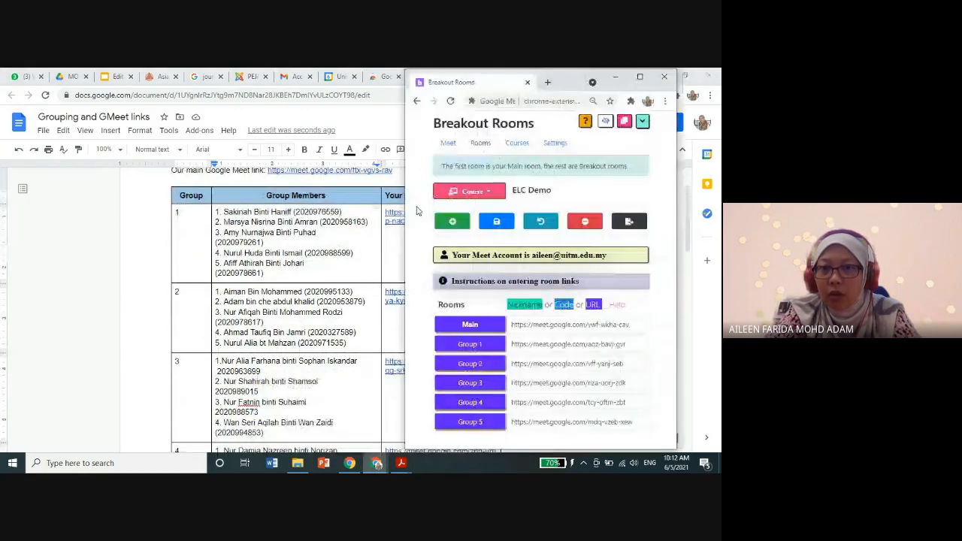
left_click(454, 147)
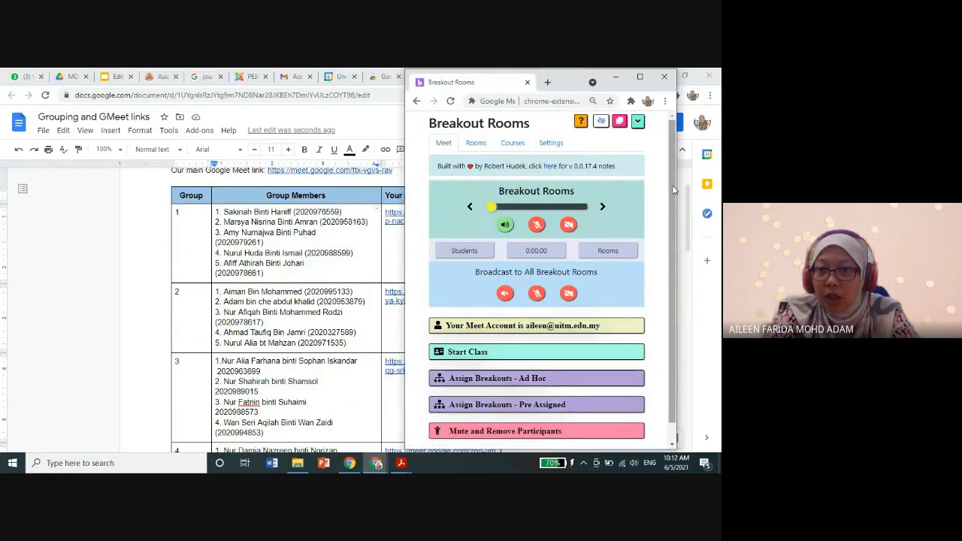
scroll(675, 218, "down", 1)
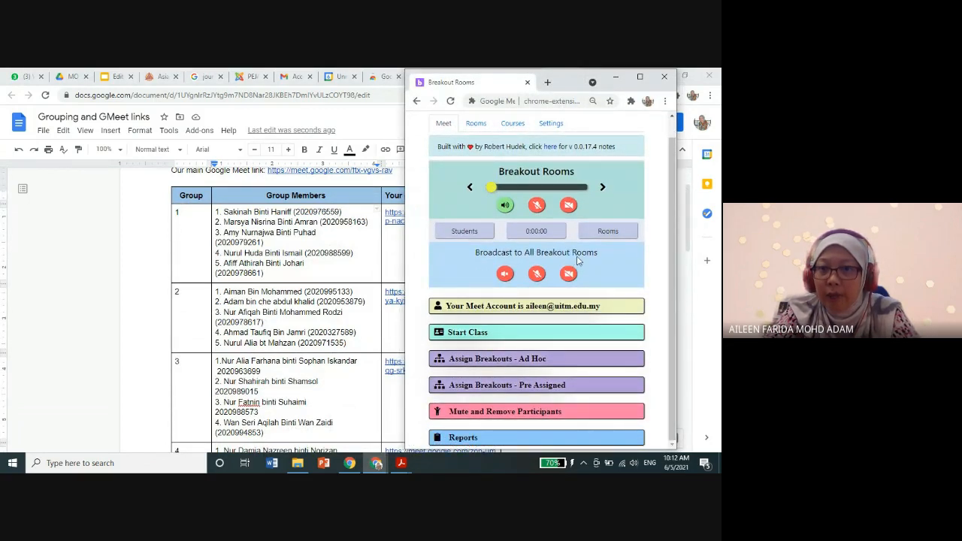
scroll(673, 206, "up", 1)
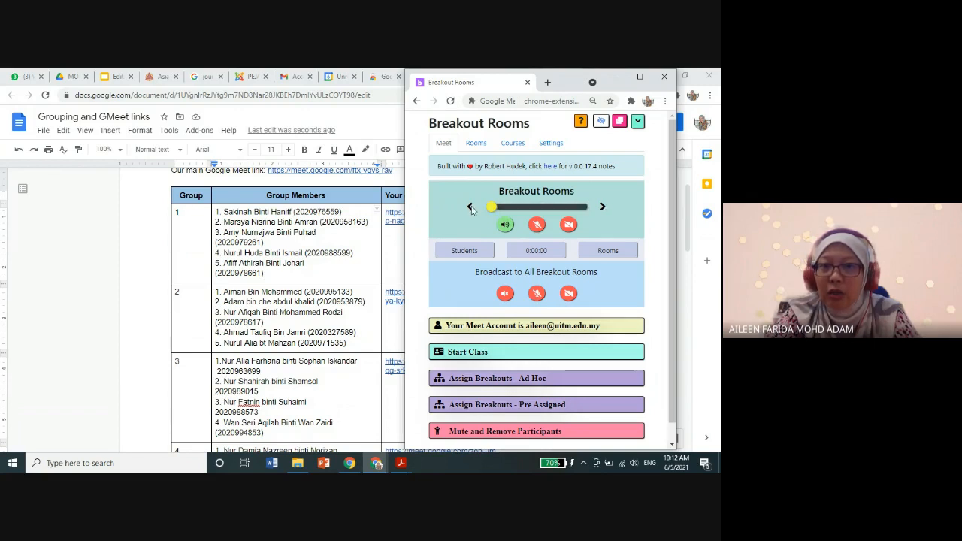
Step: Switch the breakout rooms' microphone on and back off, and turn their speaker off
left_click(536, 225)
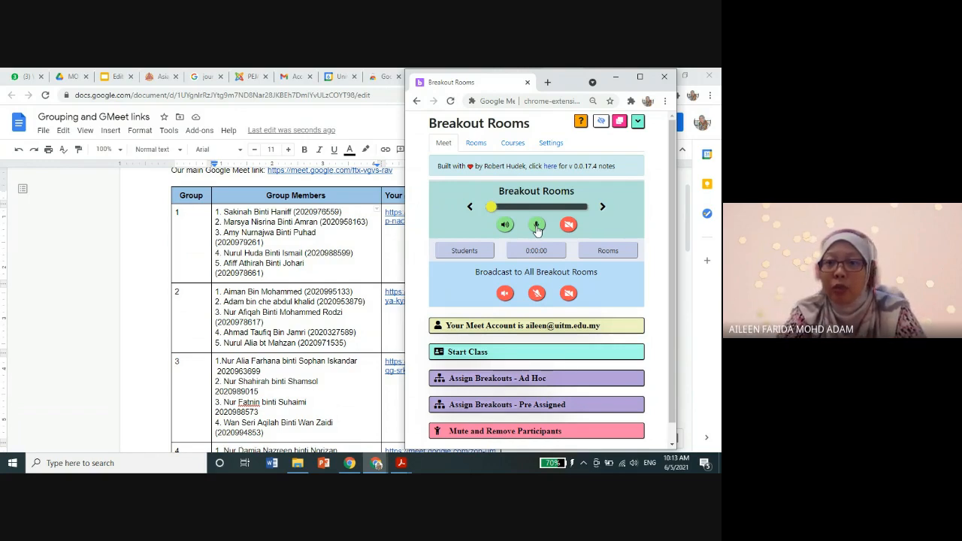
left_click(537, 225)
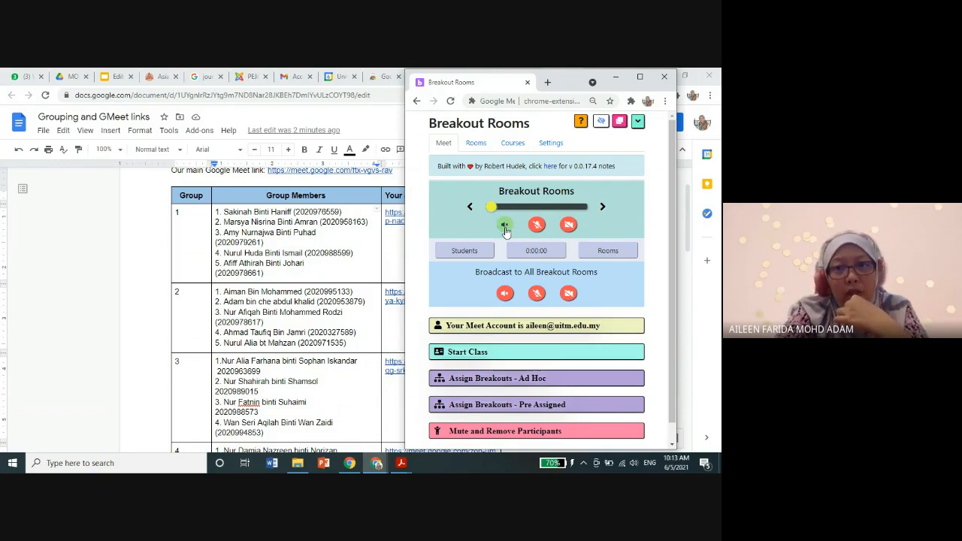
left_click(506, 229)
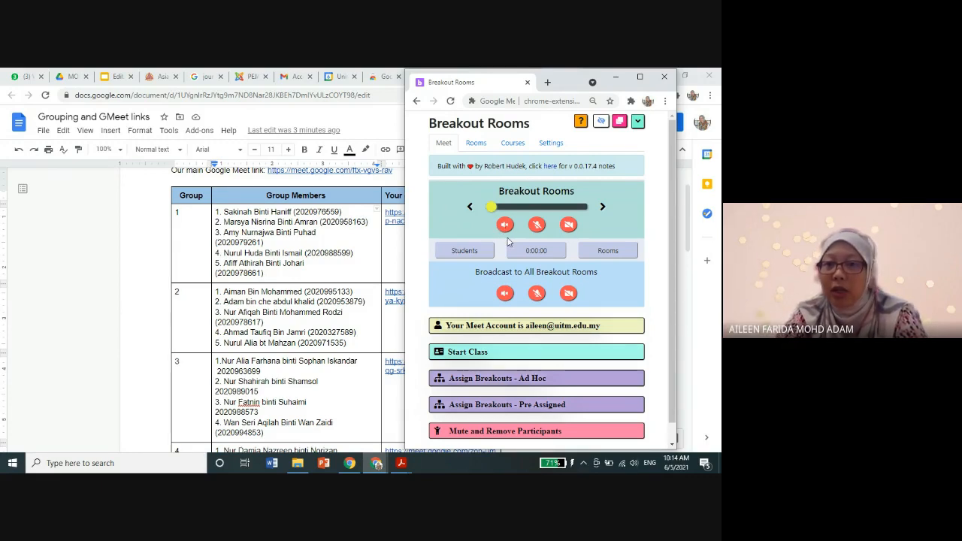
Step: Expand the Start Class section for the ELC Demo course and open the choice of how many breakouts to use
scroll(519, 305, "down", 1)
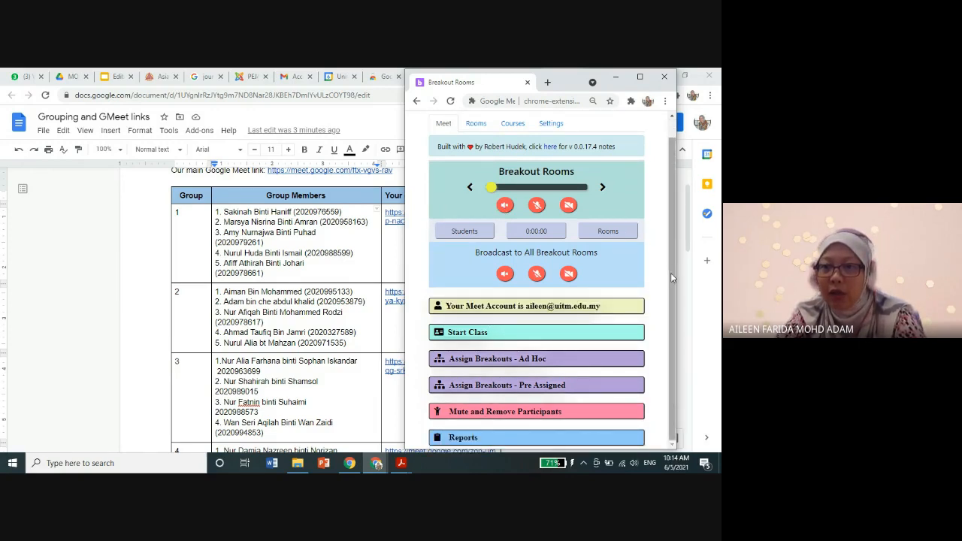
left_click(470, 334)
scroll(672, 322, "down", 2)
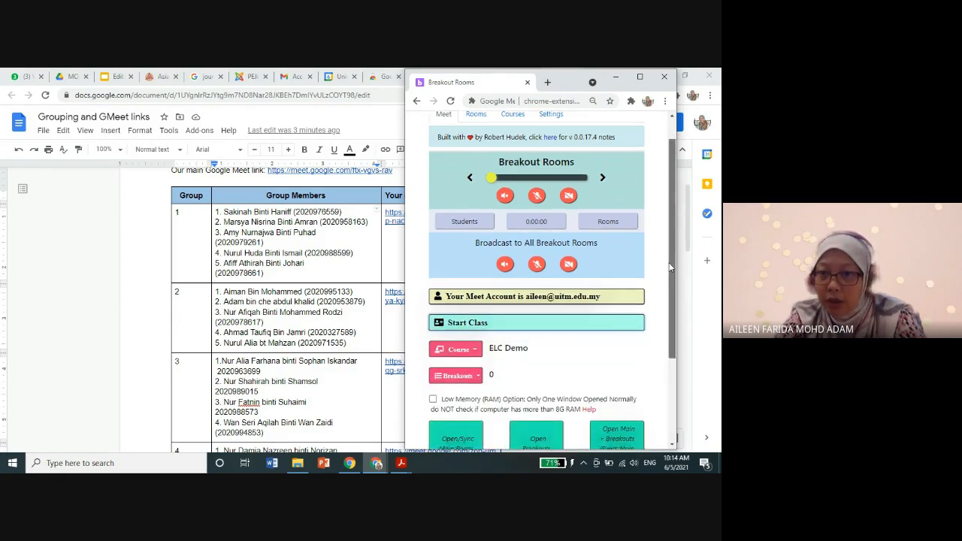
scroll(673, 321, "down", 1)
left_click(459, 252)
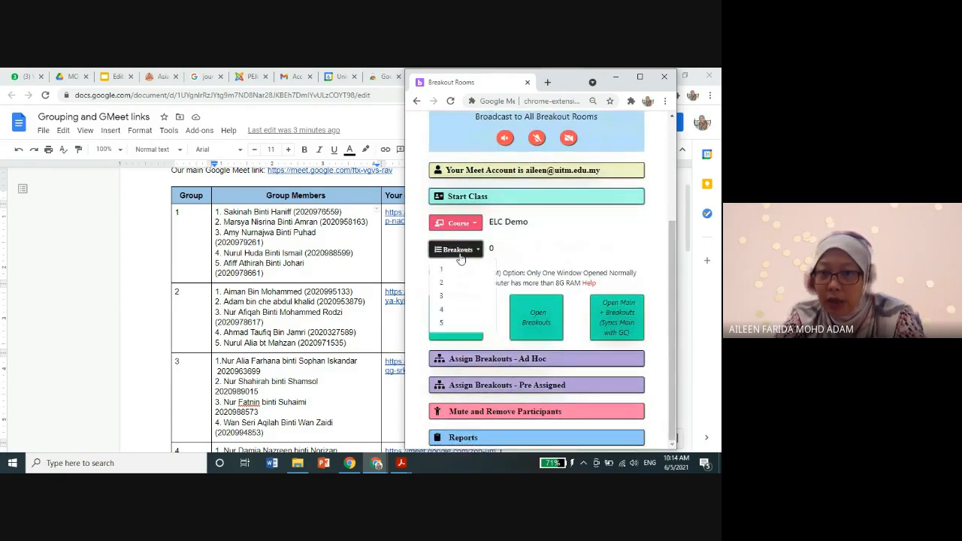
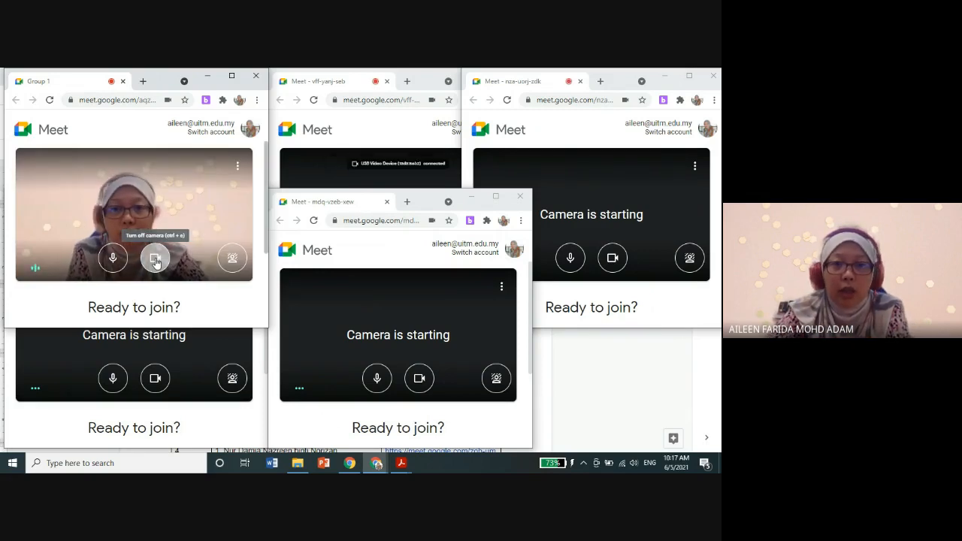
Step: Turn off the camera in all five Meet windows before joining the breakout rooms
left_click(156, 259)
left_click(152, 382)
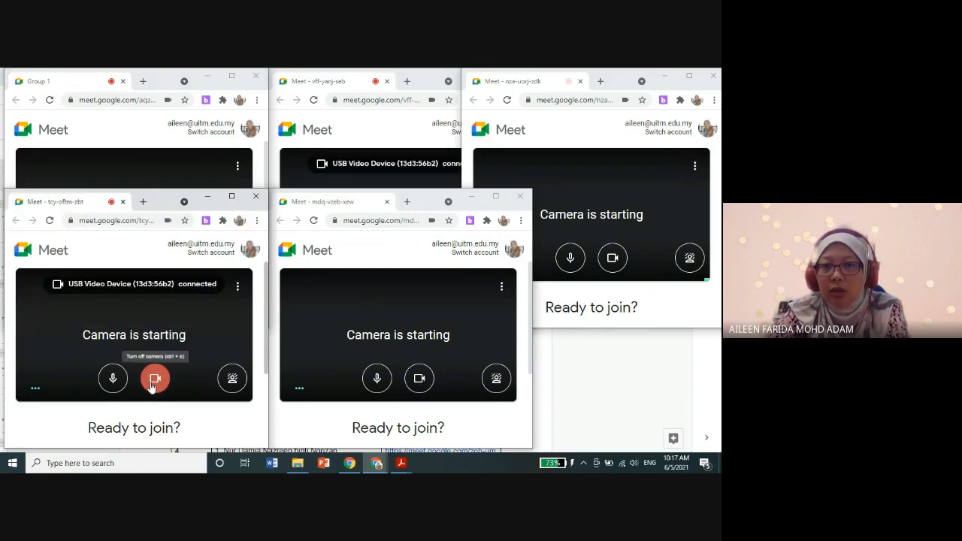
left_click(152, 383)
left_click(420, 379)
left_click(418, 174)
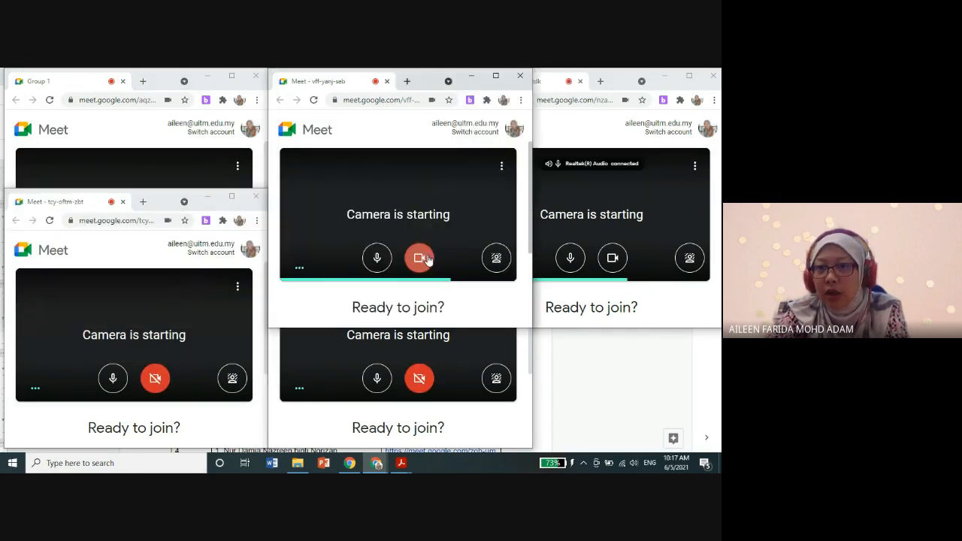
left_click(425, 259)
left_click(612, 257)
left_click(612, 257)
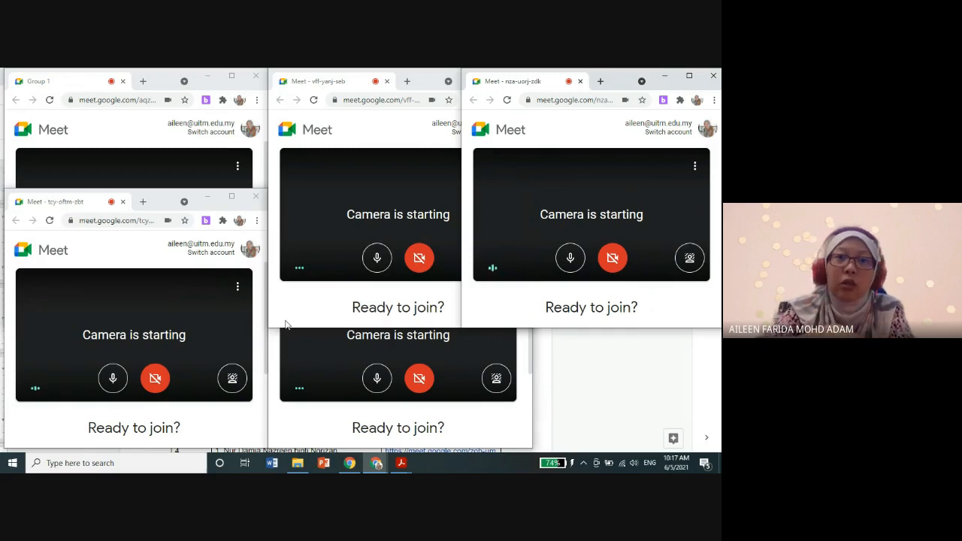
Step: Bring the Breakout Rooms window forward and switch the all-rooms broadcast speaker and microphone on and back off
mouse_move(373, 469)
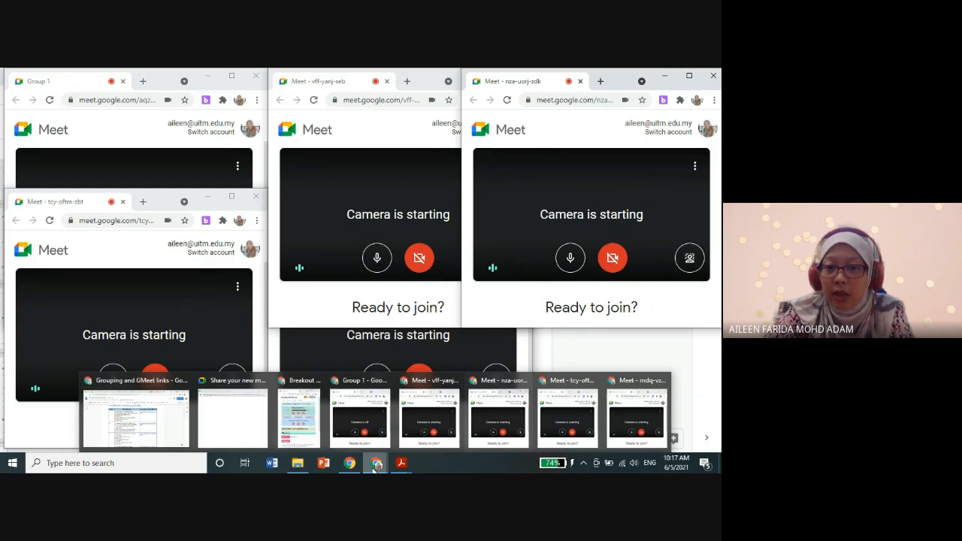
left_click(299, 414)
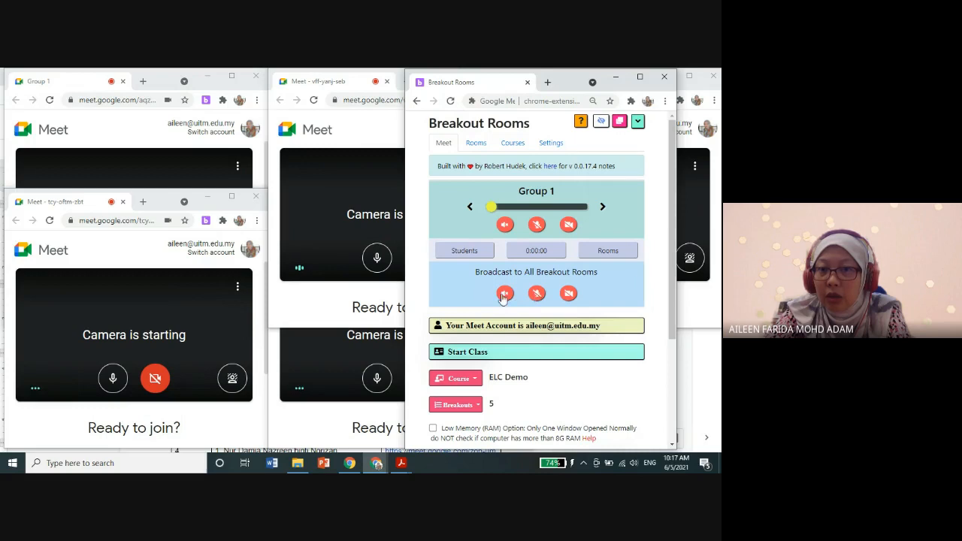
left_click(505, 293)
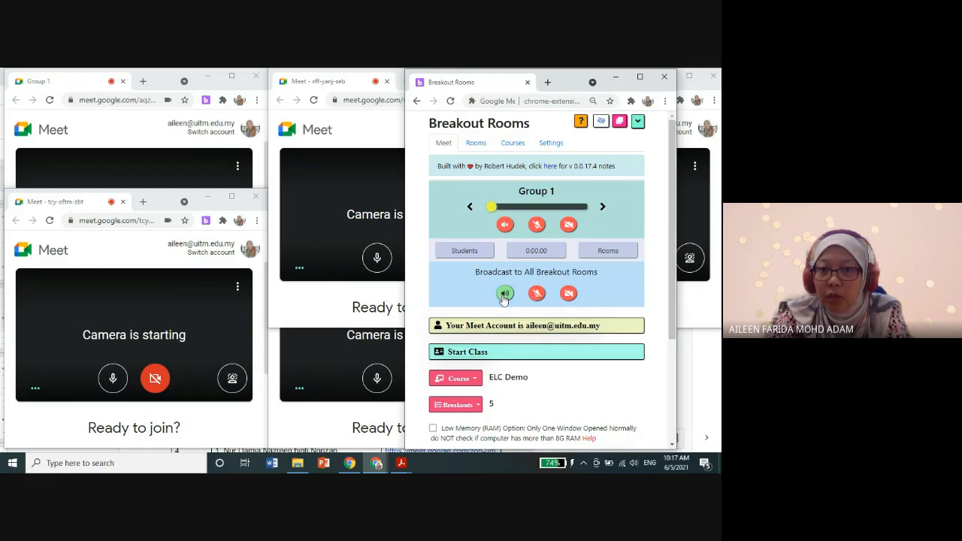
left_click(505, 294)
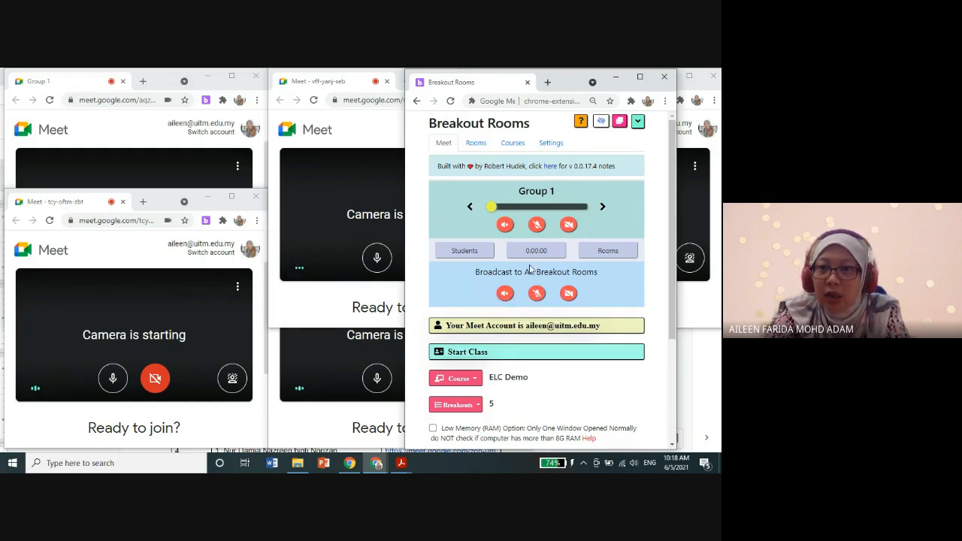
left_click_drag(571, 83, 624, 82)
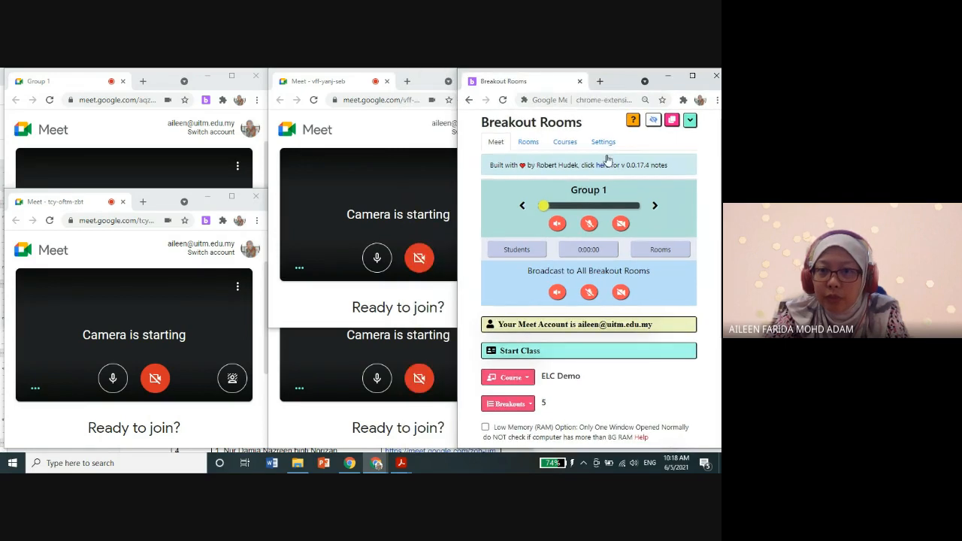
left_click(589, 293)
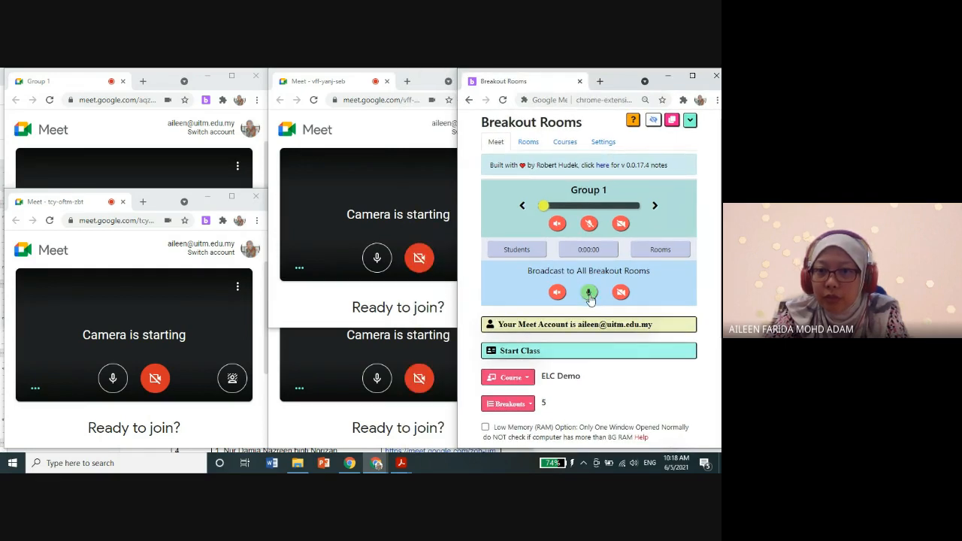
left_click(589, 294)
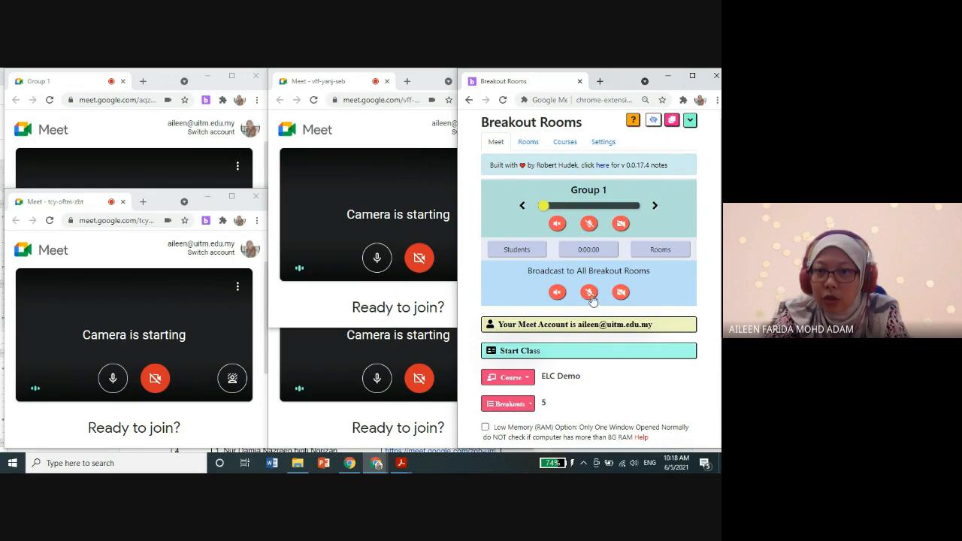
Step: Mute the microphone in all five Meet windows, minimizing the Breakout Rooms window to reach the third one
left_click(379, 136)
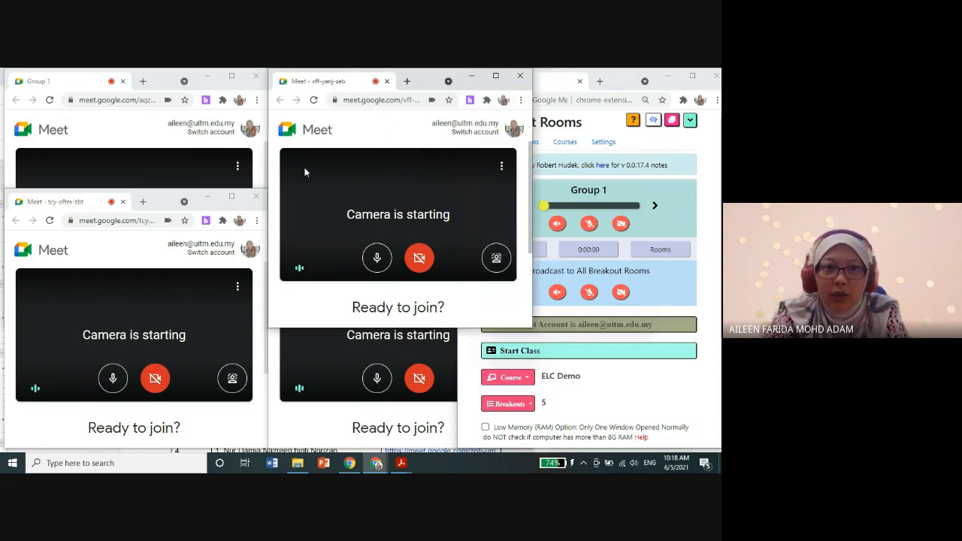
left_click(188, 167)
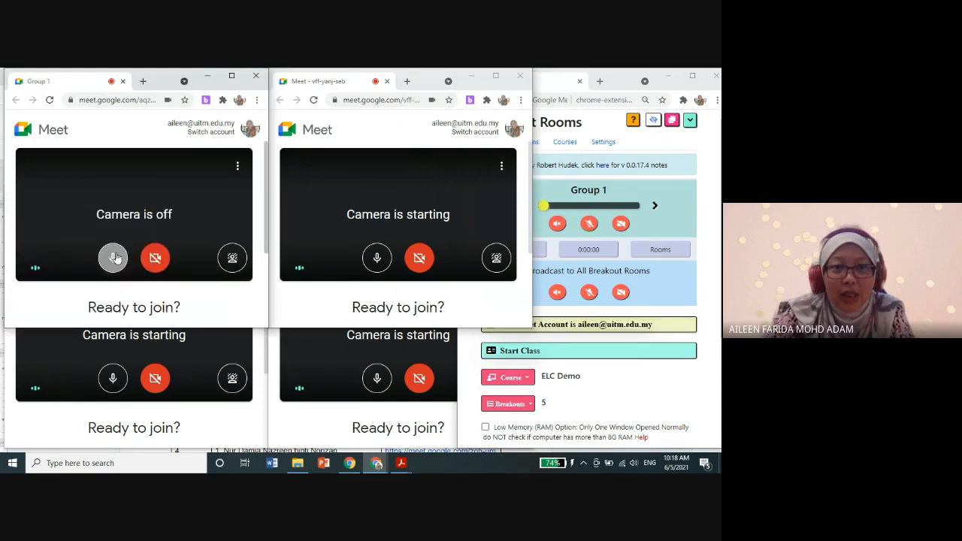
left_click(114, 258)
left_click(378, 258)
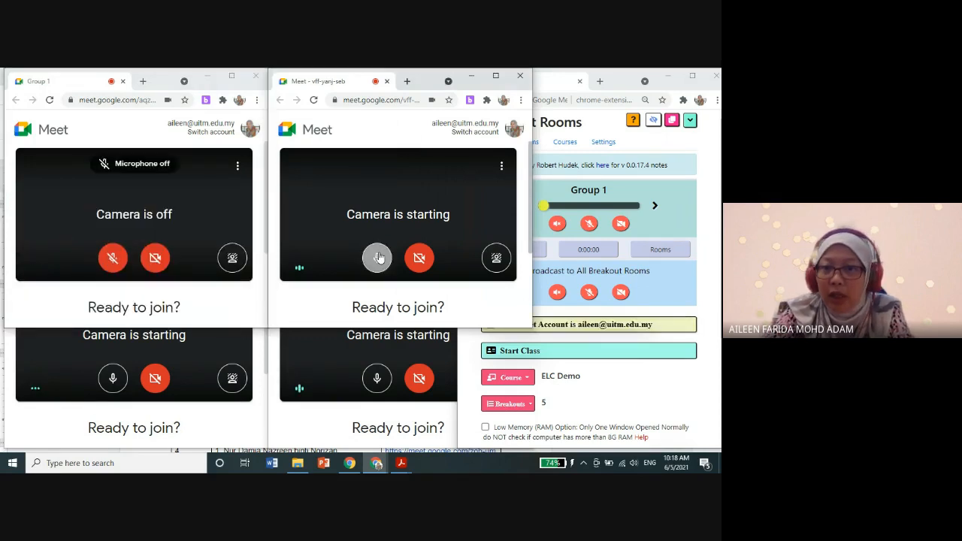
left_click(379, 258)
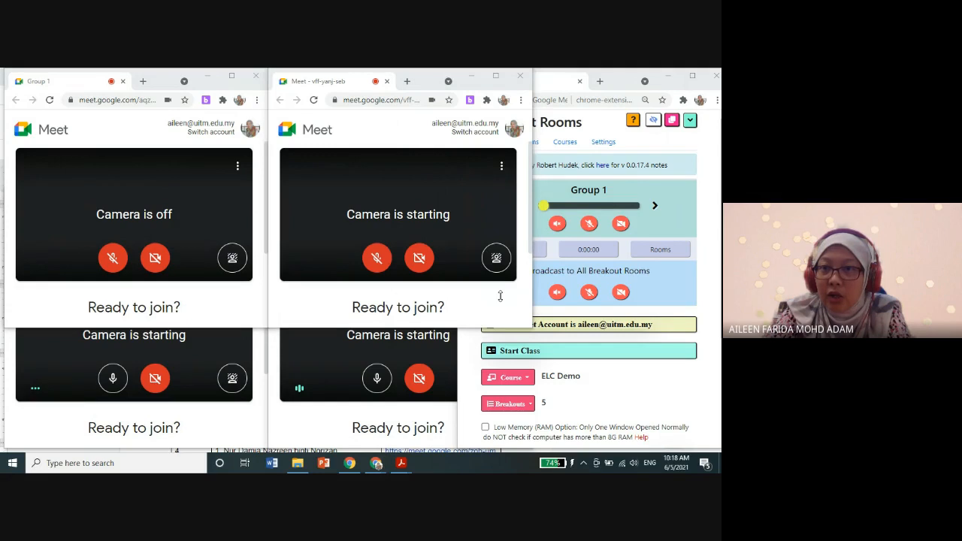
left_click(664, 80)
left_click(668, 79)
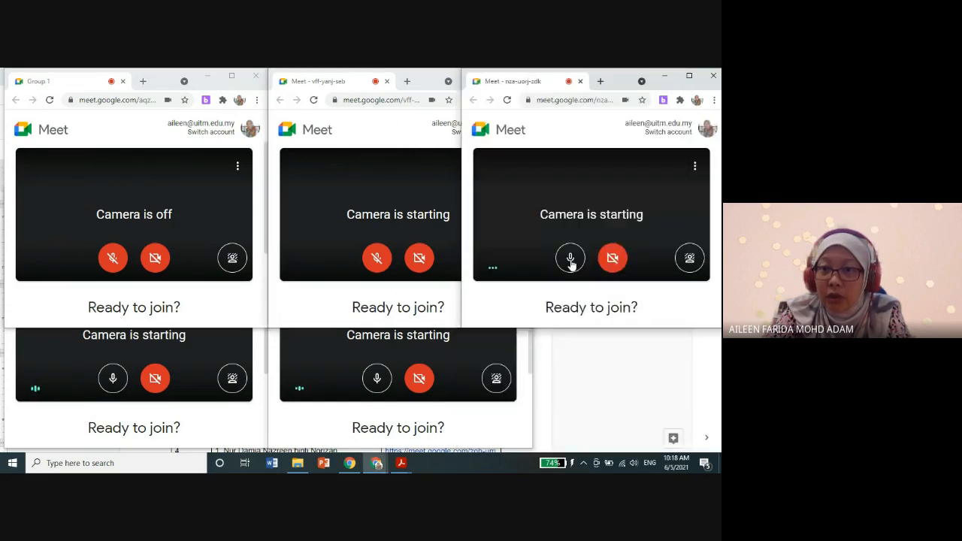
left_click(570, 257)
left_click(113, 378)
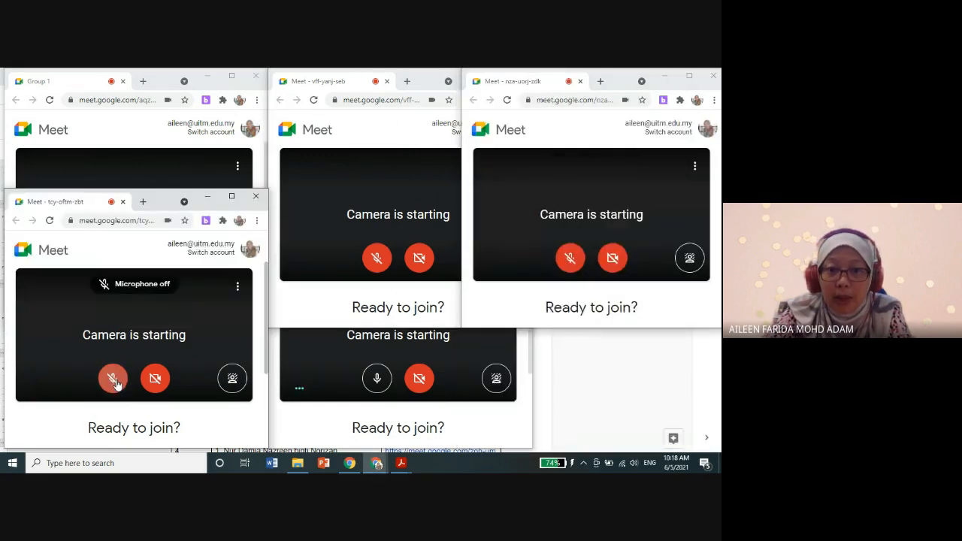
left_click(377, 378)
left_click(376, 378)
Step: Join the Meet calls of Group 1, Group 2 and Group 3 with camera and microphone off
left_click(131, 129)
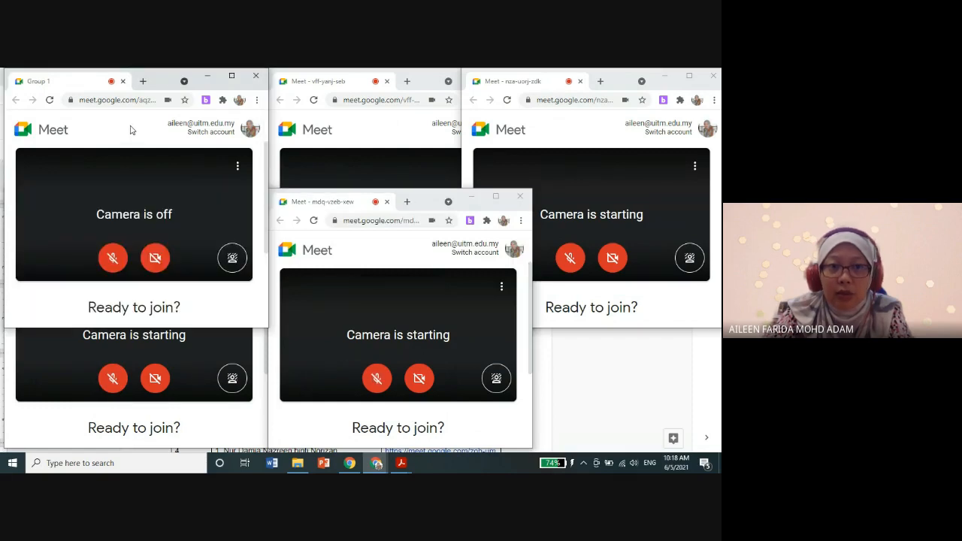
scroll(187, 251, "down", 3)
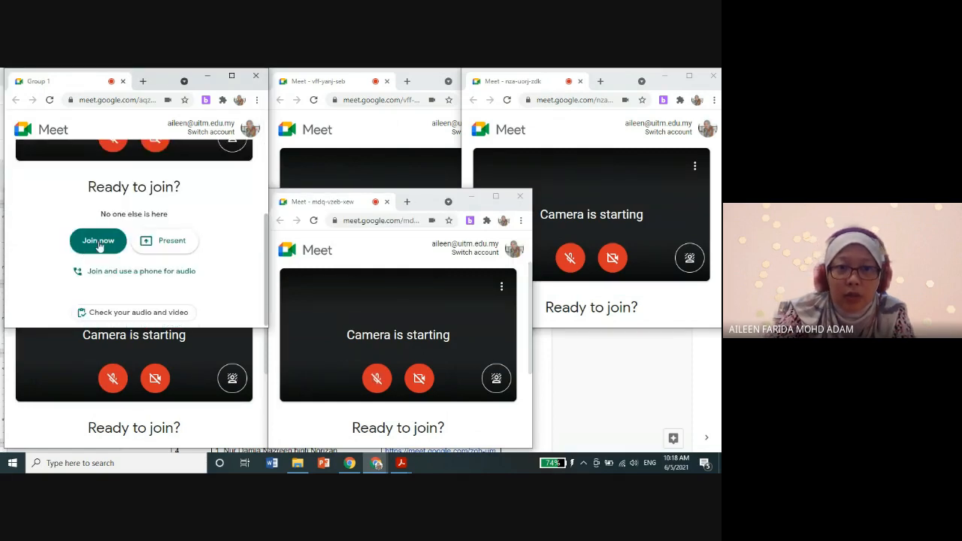
left_click(98, 241)
left_click(375, 128)
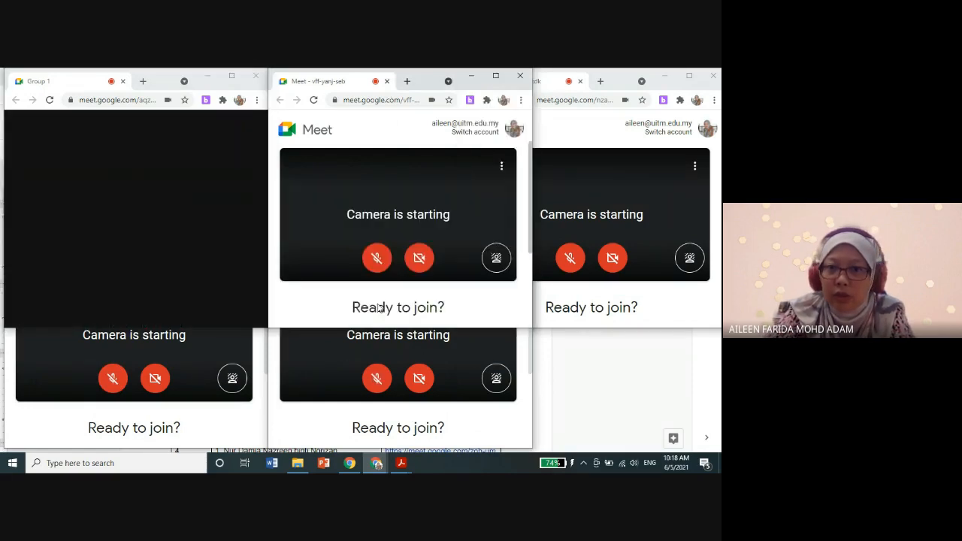
scroll(380, 308, "down", 3)
left_click(362, 240)
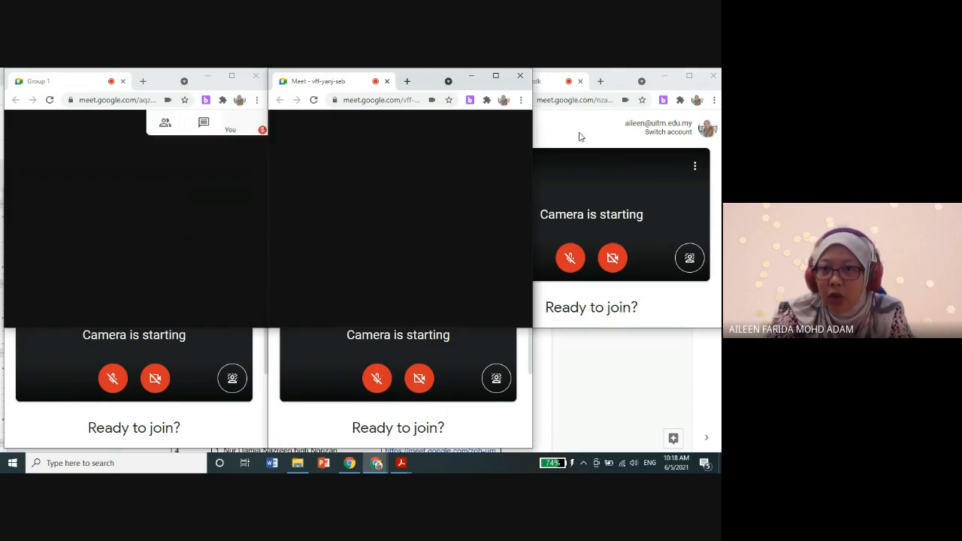
left_click(579, 136)
scroll(564, 241, "down", 3)
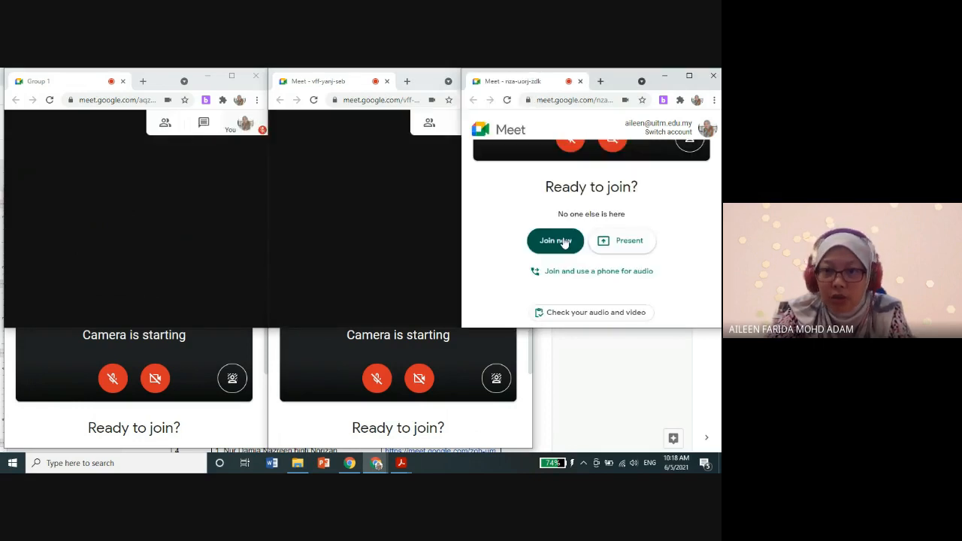
left_click(555, 240)
Step: Join the remaining two breakout calls, Group 4 and Group 5, with camera and microphone off
left_click(145, 346)
scroll(146, 321, "down", 3)
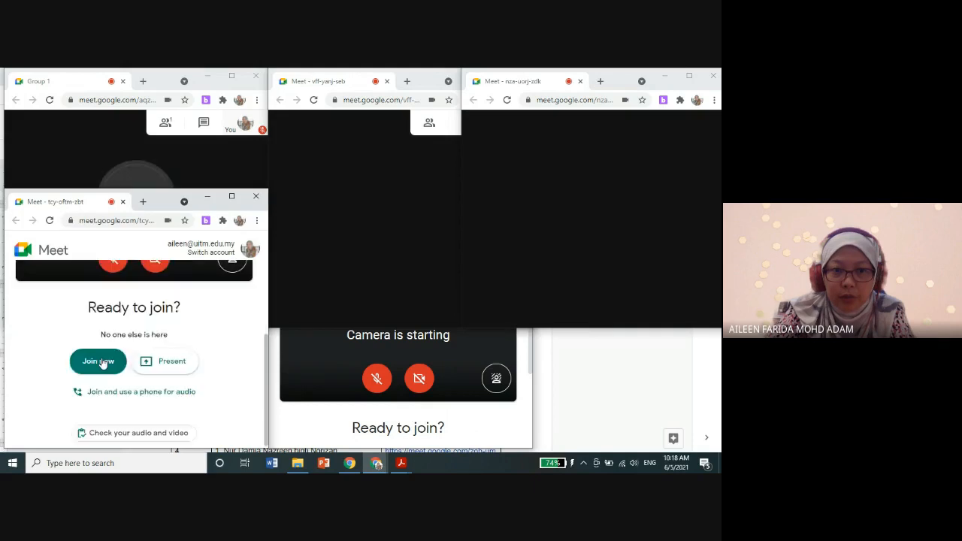
left_click(103, 363)
left_click(412, 388)
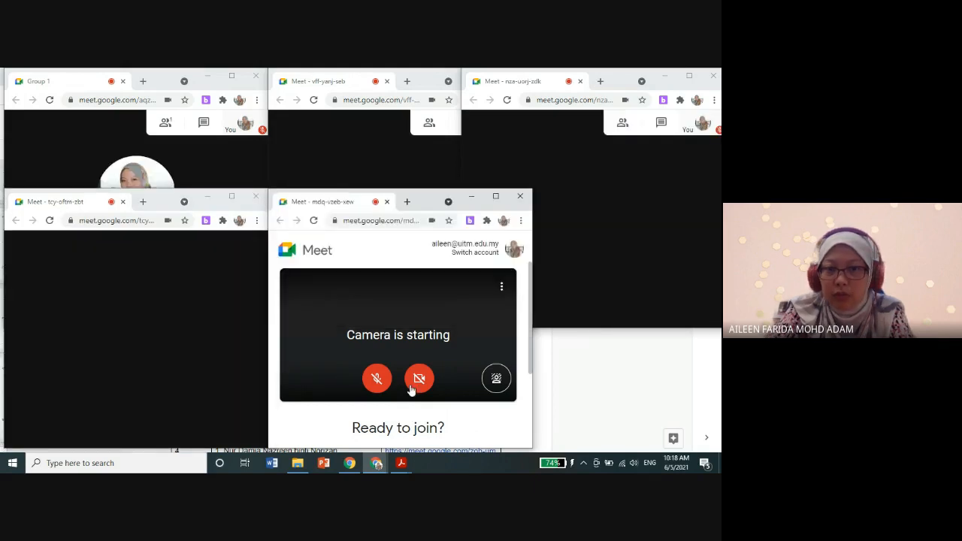
scroll(412, 389, "down", 3)
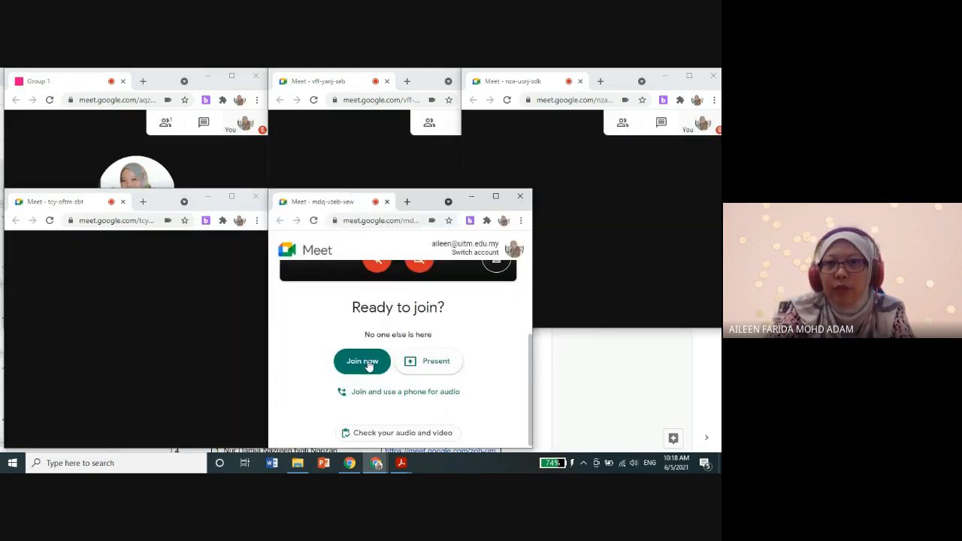
left_click(368, 364)
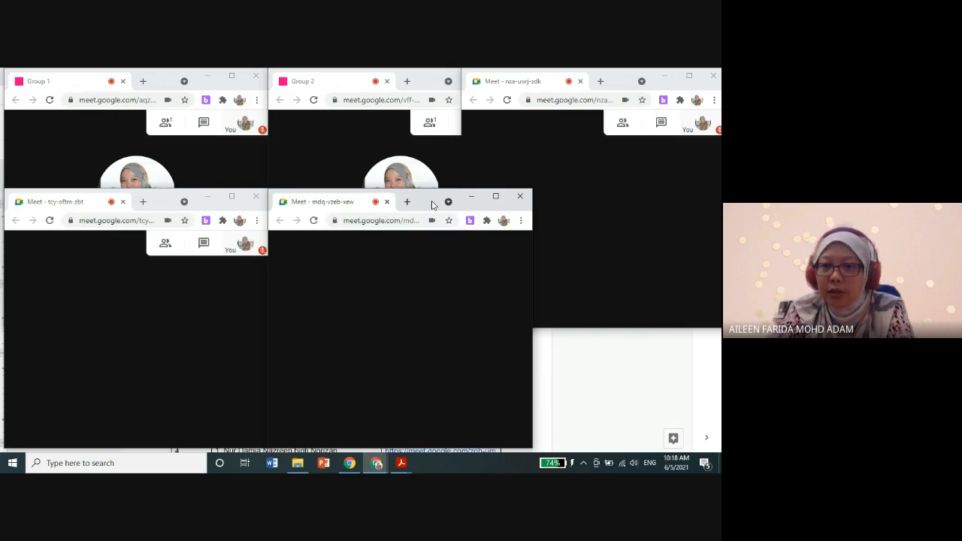
Step: Return to the Breakout Rooms window, broadcast the microphone to all breakout rooms and switch it off again
mouse_move(370, 467)
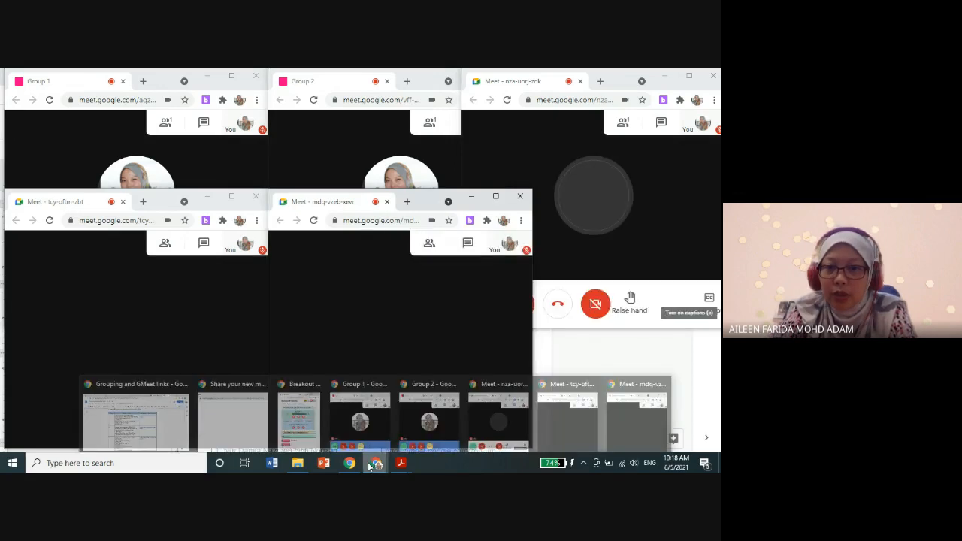
left_click(299, 417)
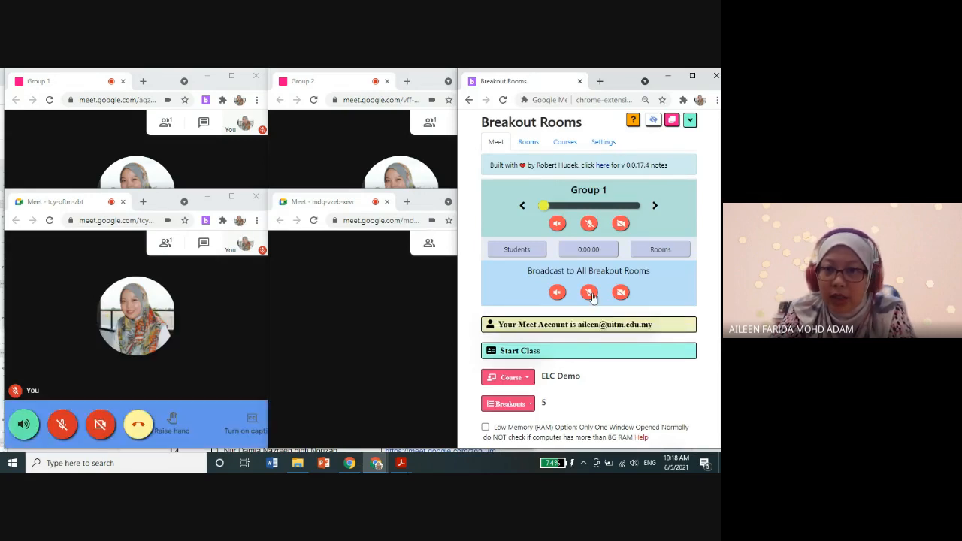
left_click(590, 293)
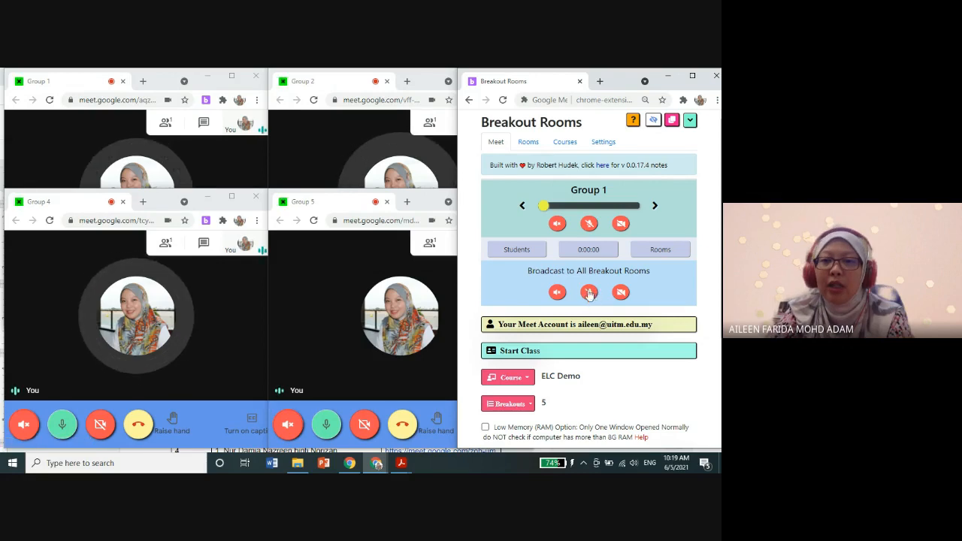
left_click(588, 298)
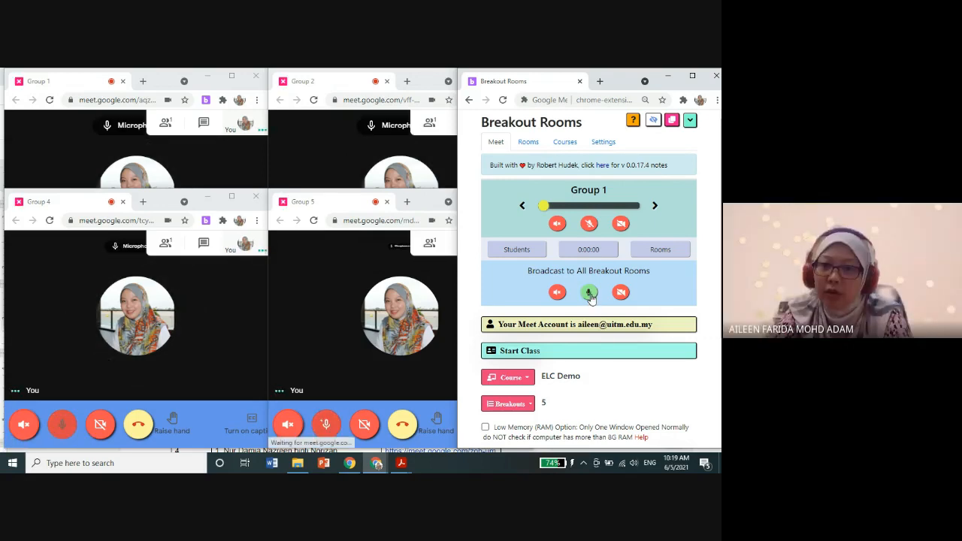
left_click(589, 295)
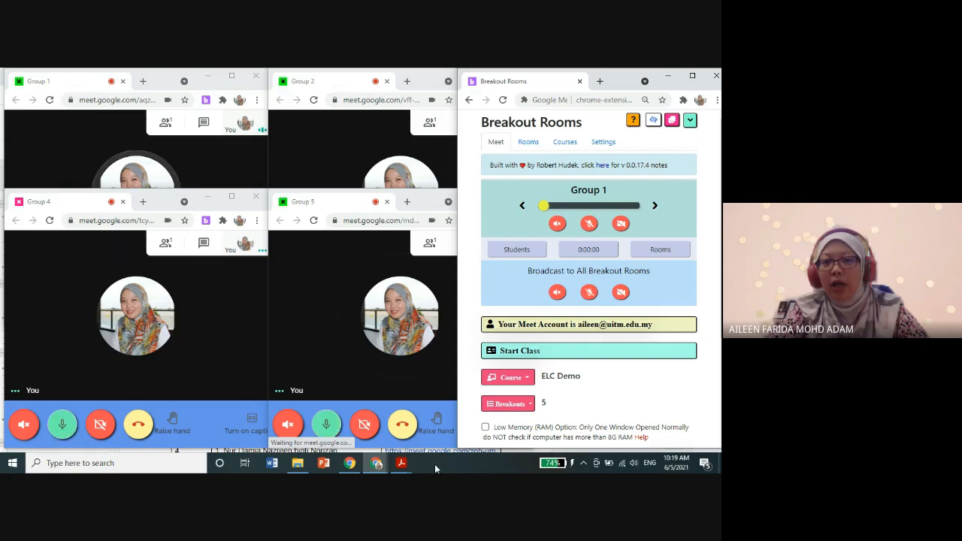
Step: Bring the Group 5, Group 2 and Group 1 calls to the front, minimizing the Breakout Rooms window to uncover Group 3
left_click(425, 204)
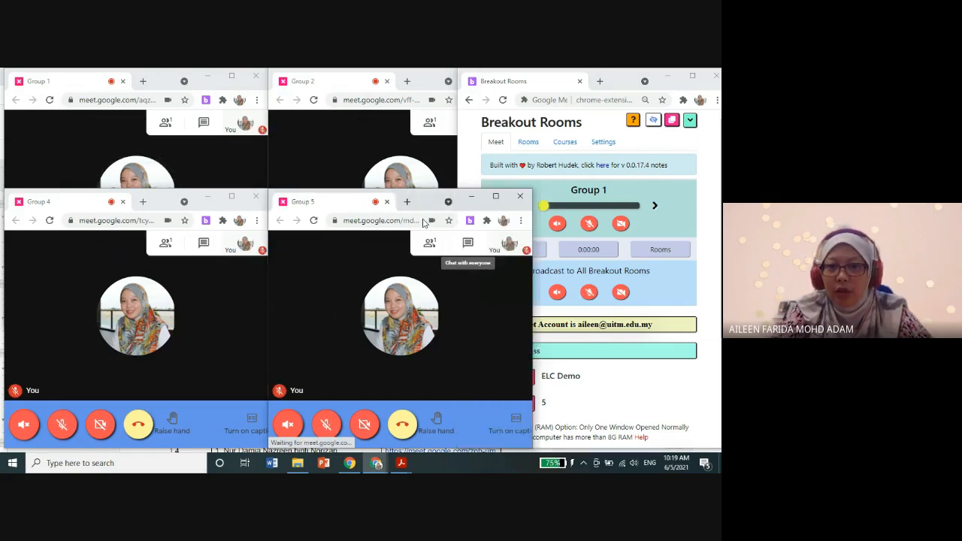
left_click(422, 82)
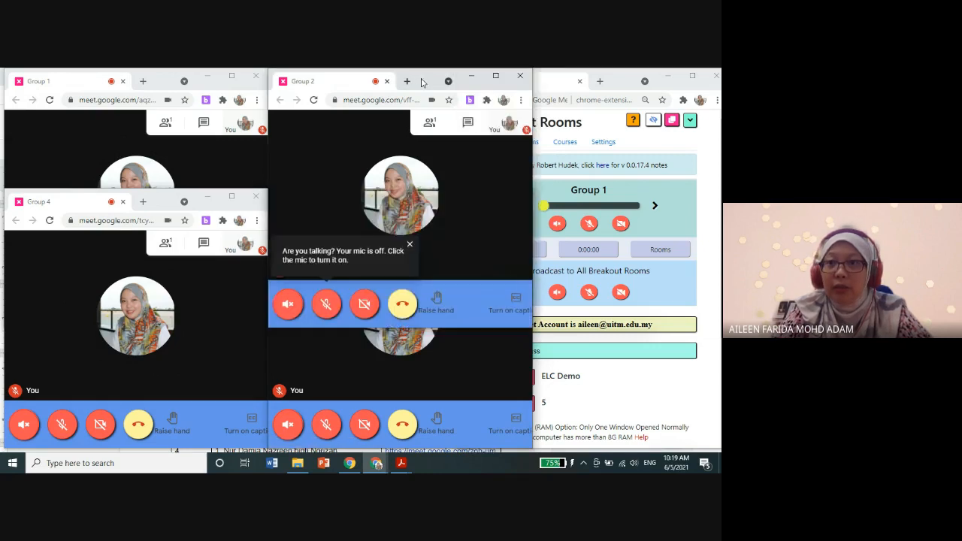
left_click(666, 79)
left_click(666, 79)
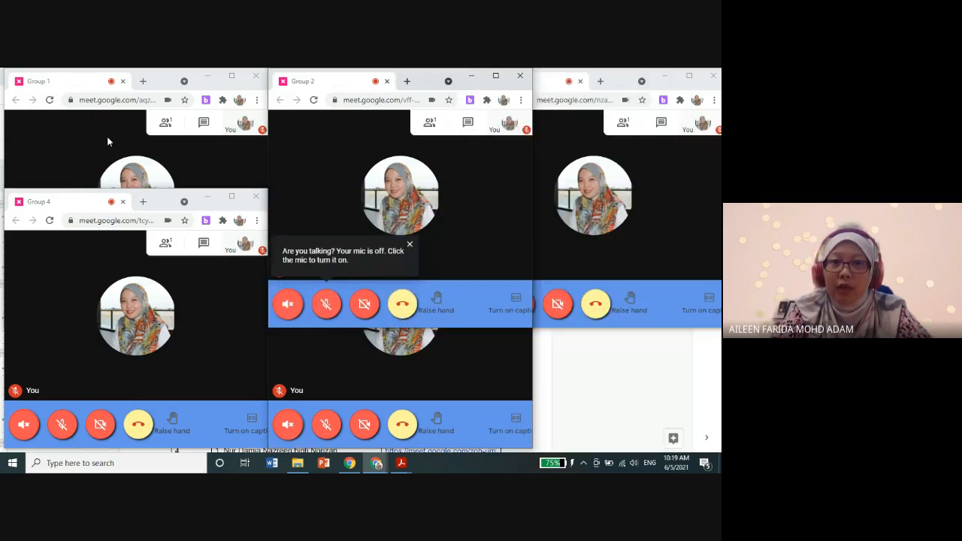
left_click(77, 142)
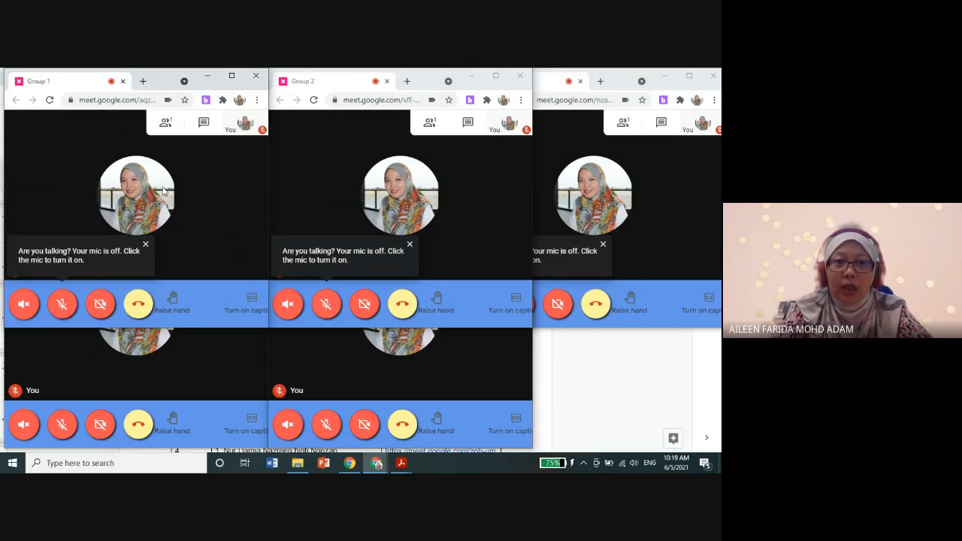
Step: Switch to the Grouping and GMeet links document and review the group members and each group's Meet link
left_click(351, 464)
left_click(378, 464)
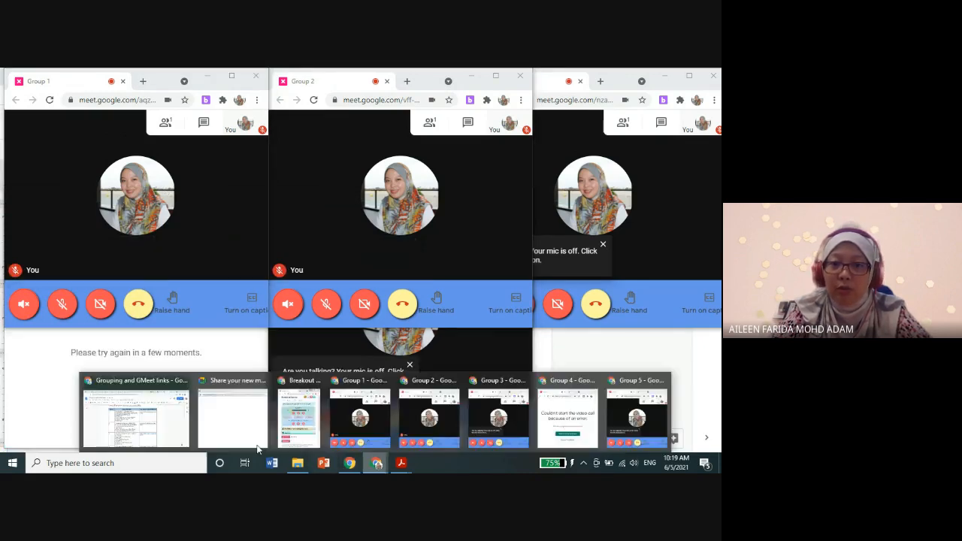
left_click(127, 432)
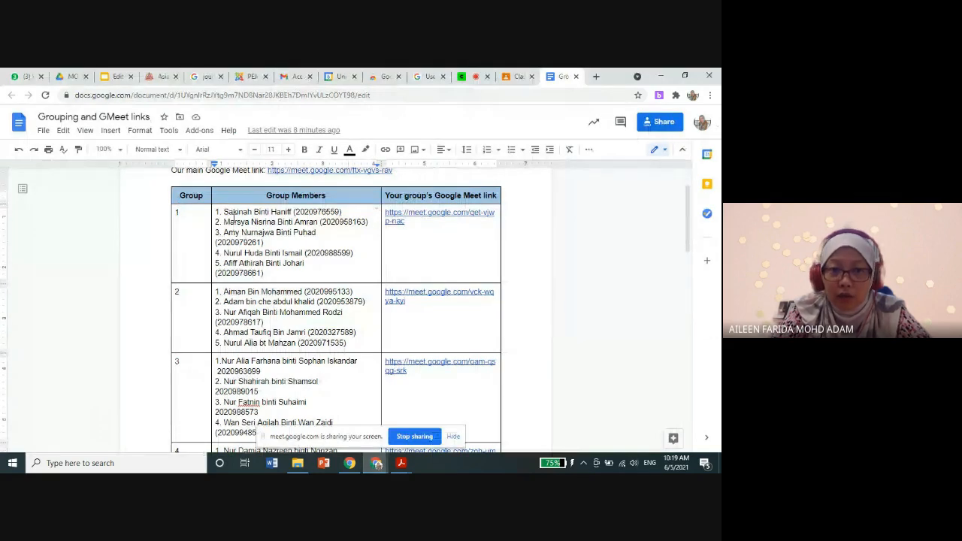
scroll(240, 301, "down", 4)
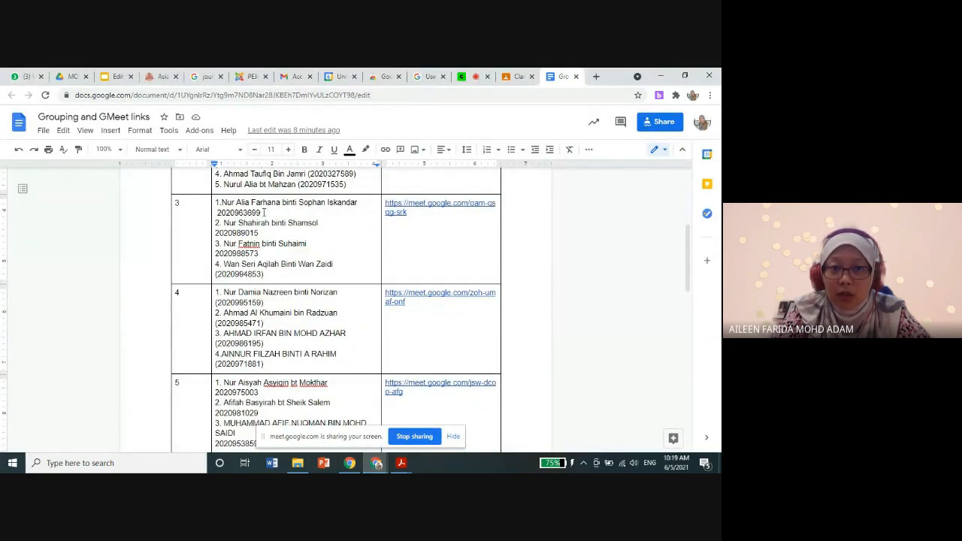
scroll(269, 331, "down", 4)
scroll(363, 369, "up", 10)
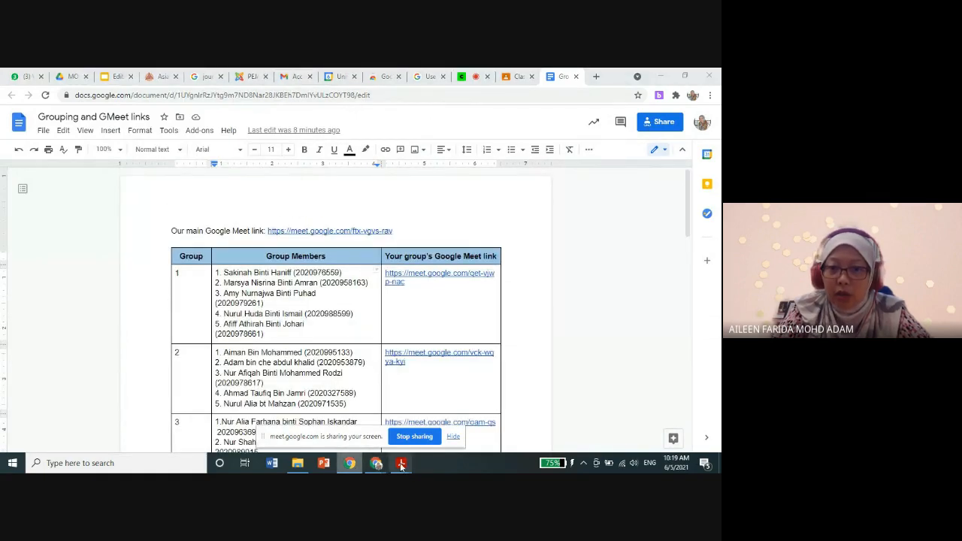
Step: Go back to the breakout call windows, bring Group 4 to the front and return it to the Meet home screen
mouse_move(401, 463)
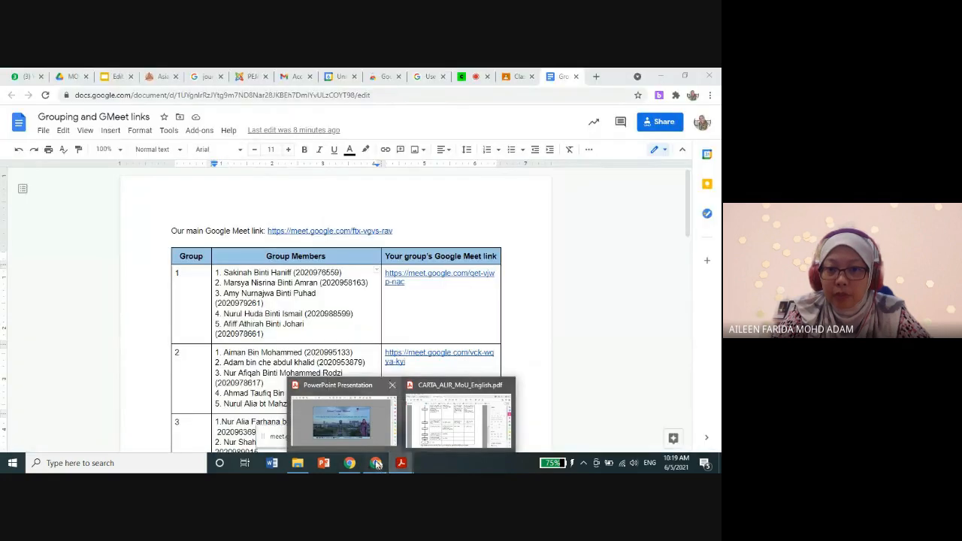
left_click(368, 435)
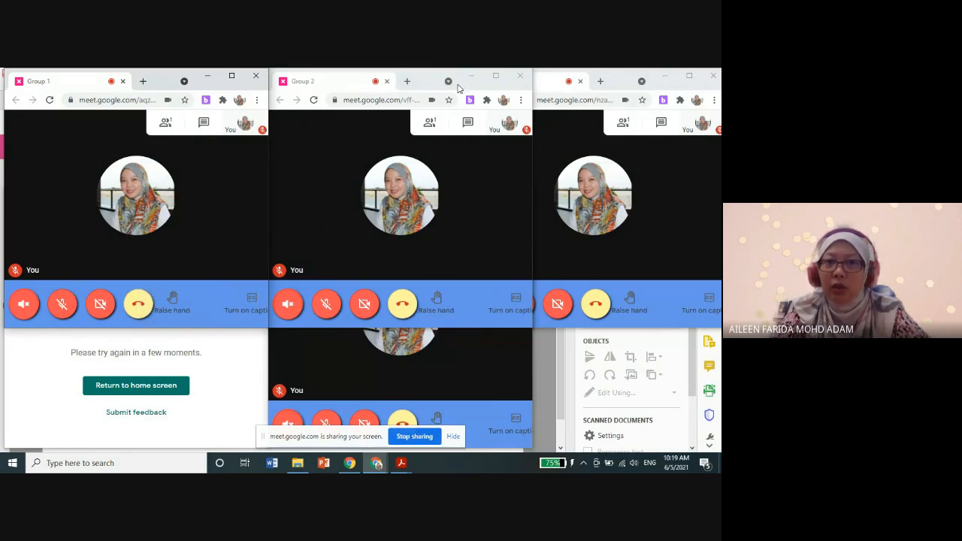
left_click(437, 86)
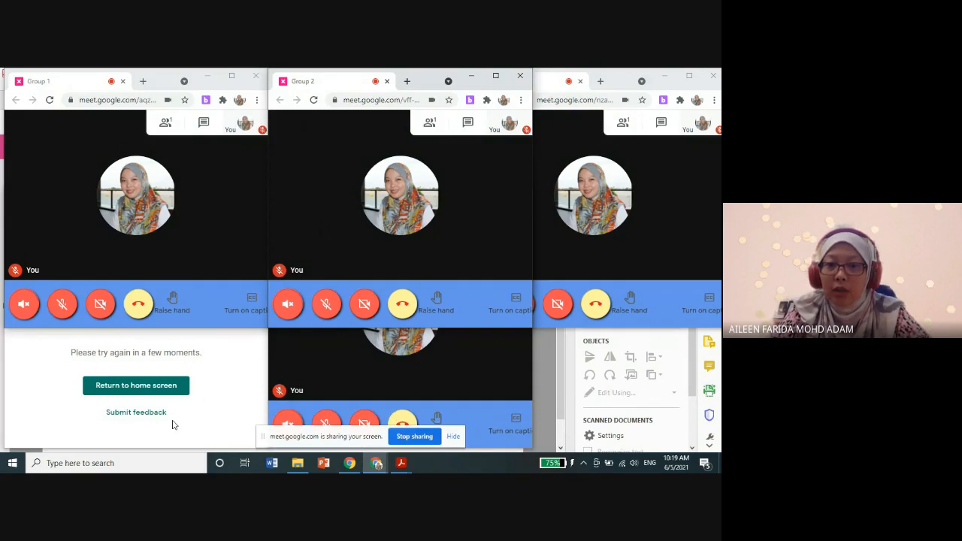
left_click(239, 376)
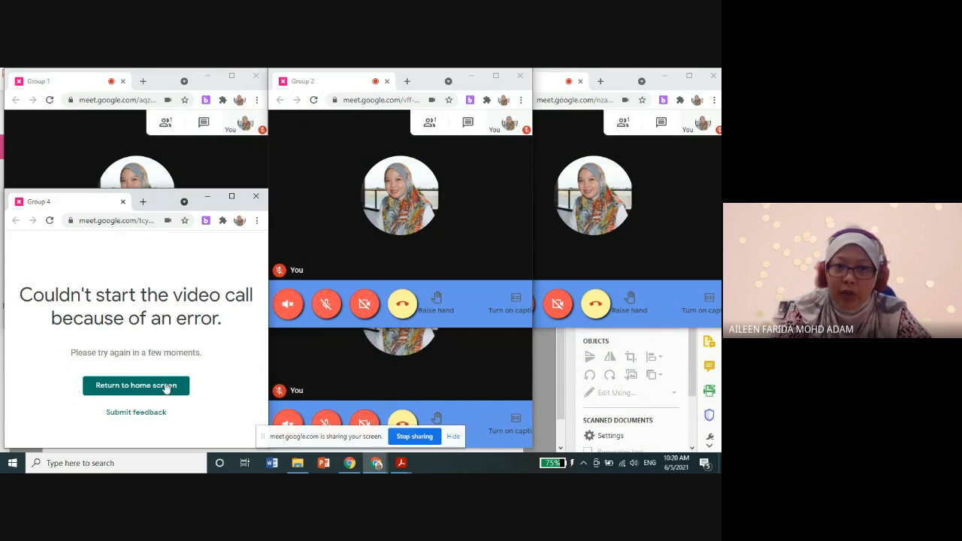
left_click(152, 388)
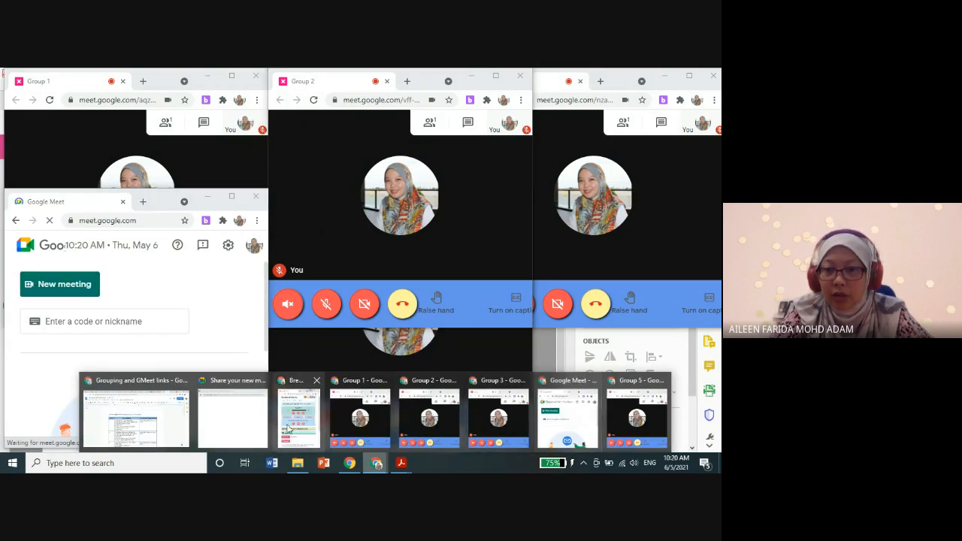
Step: Copy the Group 4 link from the room list in the Breakout Rooms window and use it to open the call from the Meet home screen
left_click(301, 409)
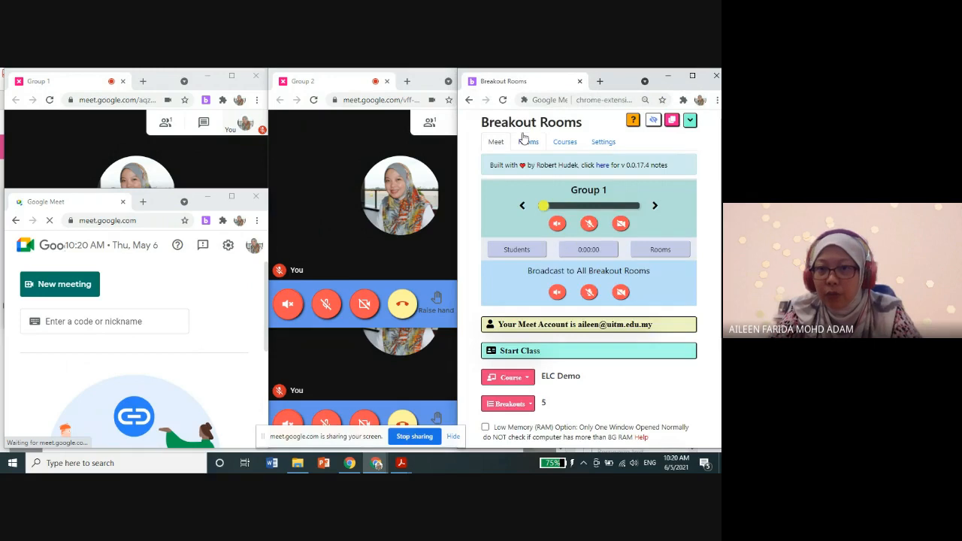
left_click(529, 142)
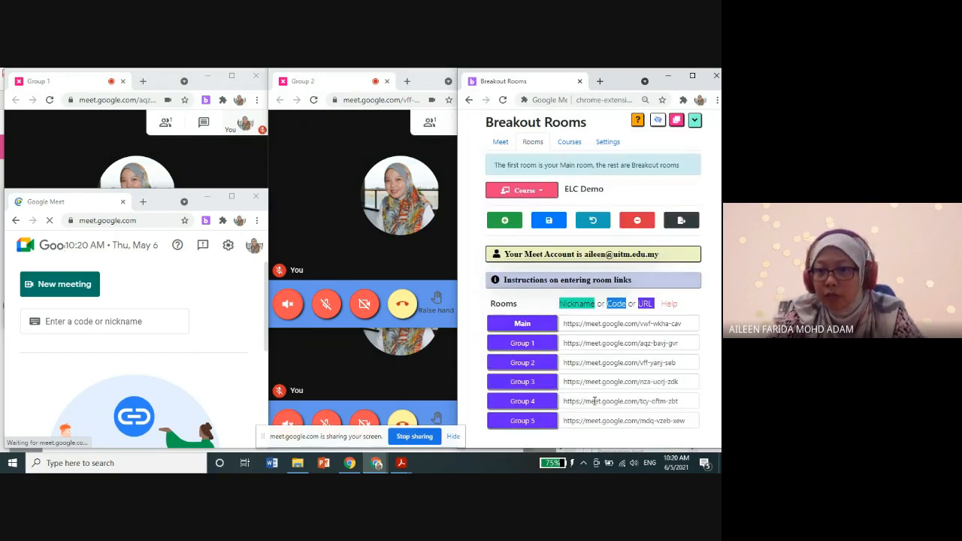
left_click(591, 400)
key("ctrl+c")
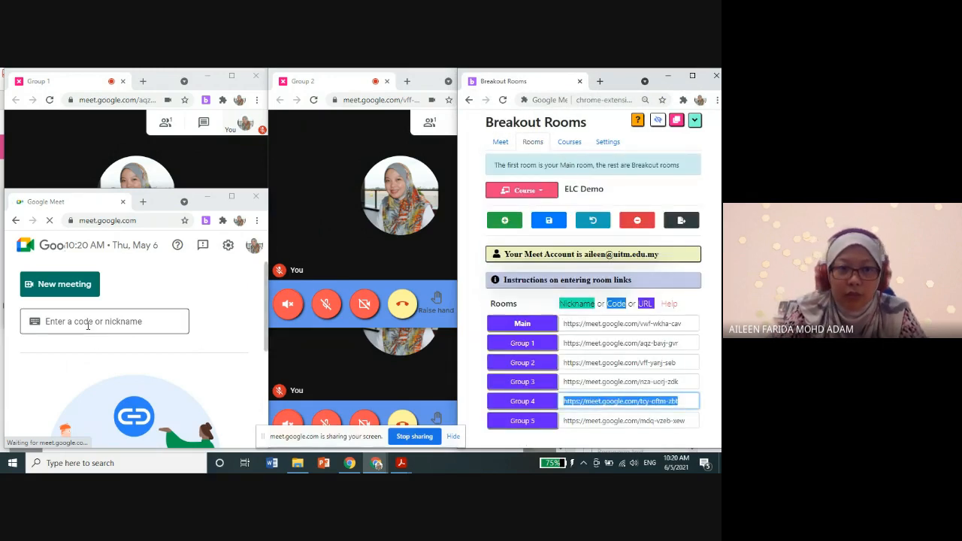
left_click(96, 322)
key("ctrl+v")
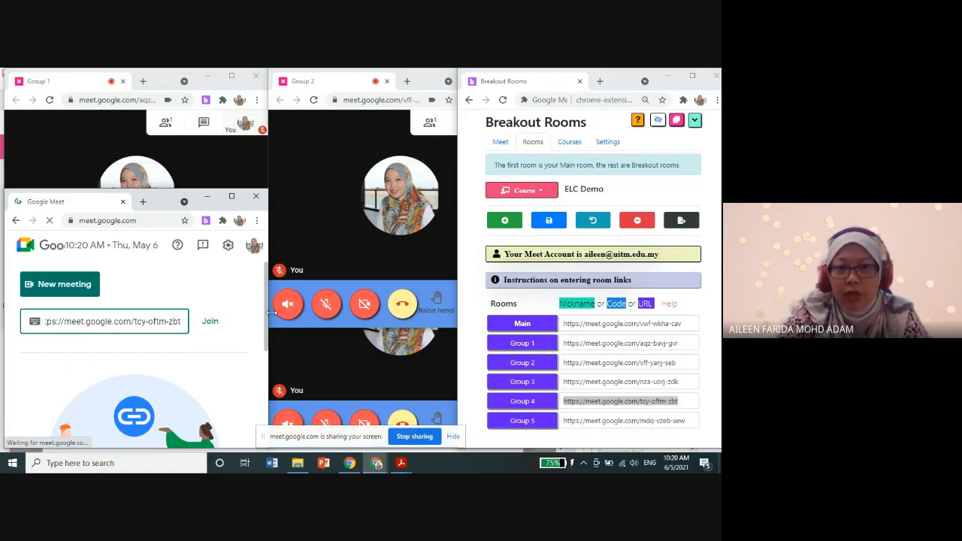
left_click(209, 323)
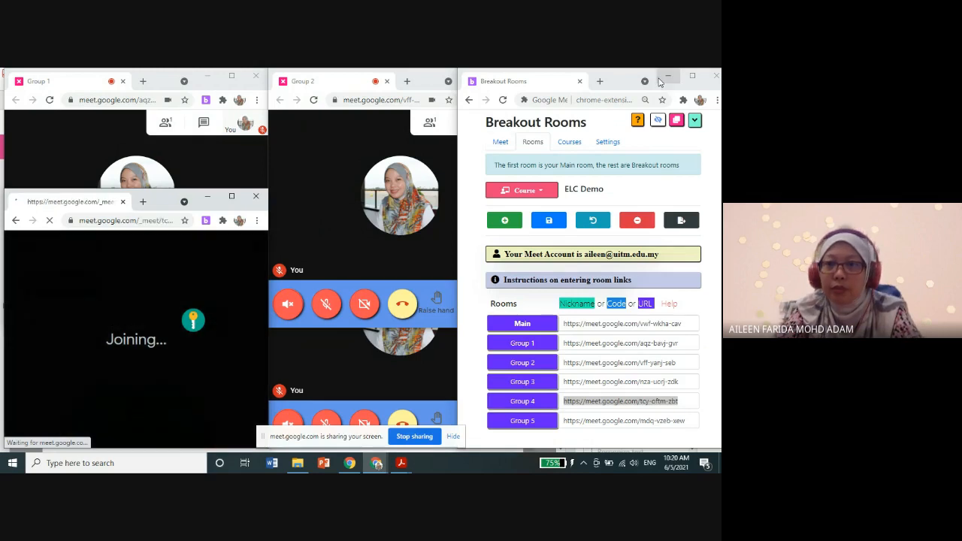
Step: Minimize the Breakout Rooms window and join the Group 4 call from its waiting page
left_click(667, 76)
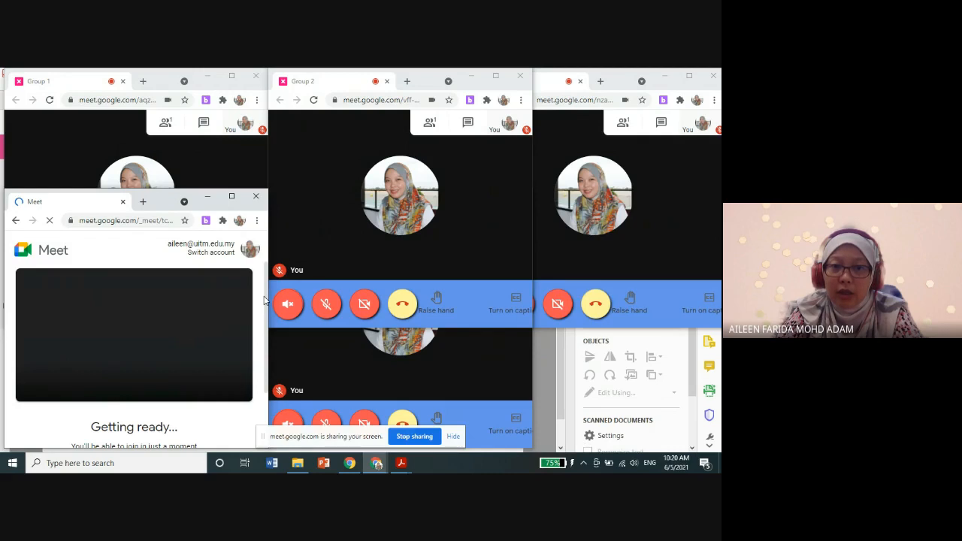
scroll(262, 336, "down", 1)
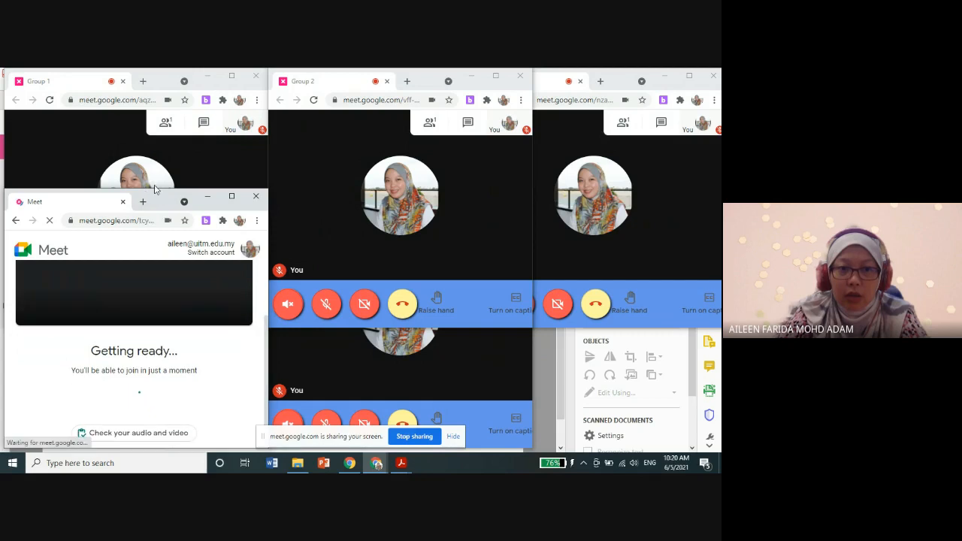
left_click(76, 162)
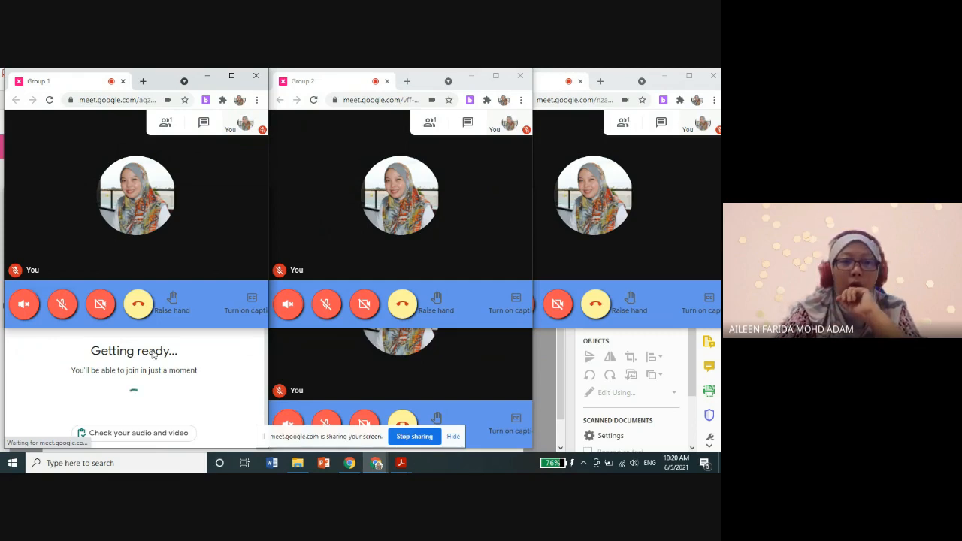
left_click(113, 391)
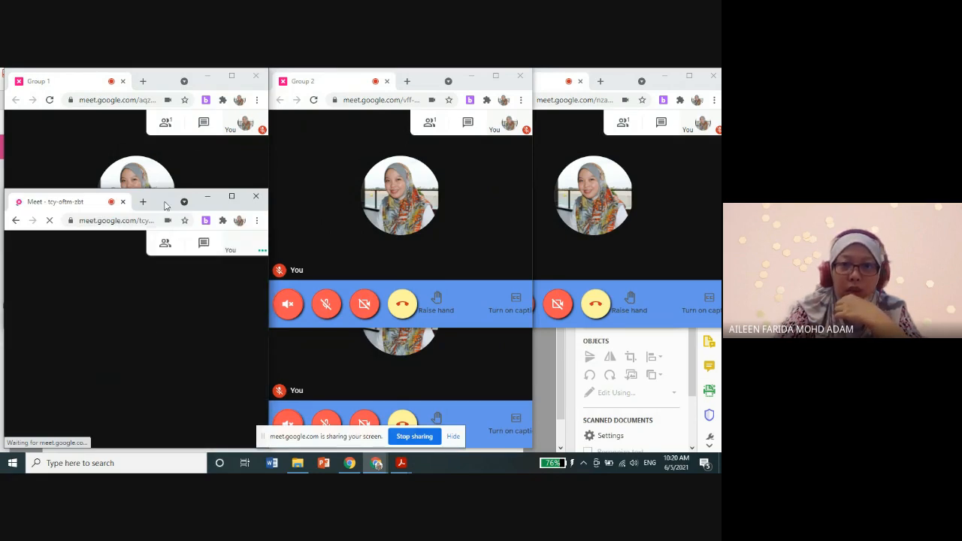
Step: Bring the Group 1 call to the front, turn its sound on and mute it again
left_click(30, 147)
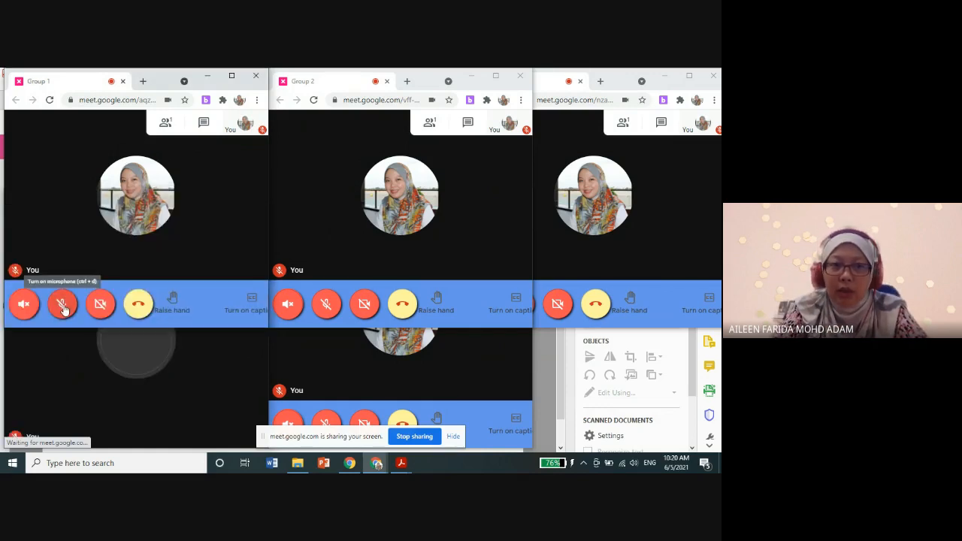
left_click(24, 305)
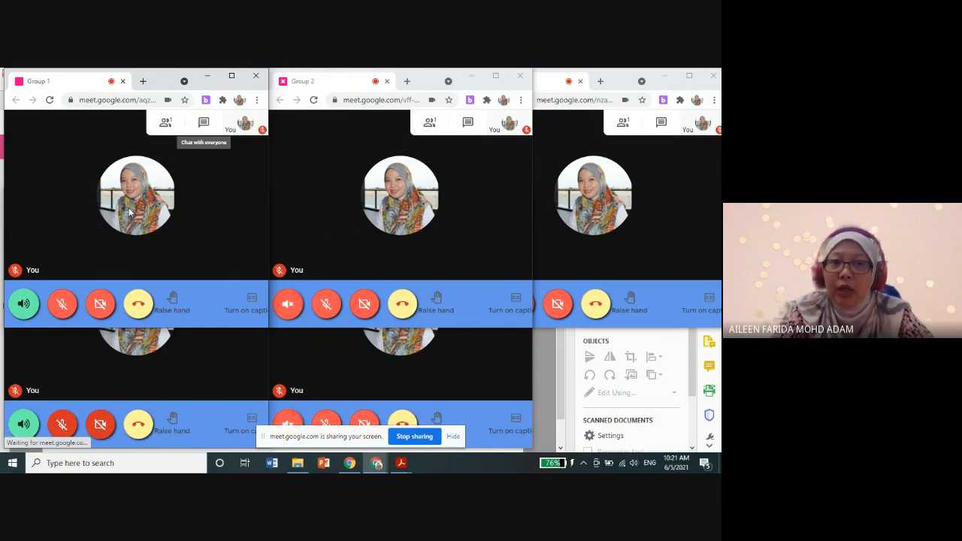
left_click(24, 306)
Step: Turn on the sound and microphone in the Group 2 call and switch both off again
left_click(316, 206)
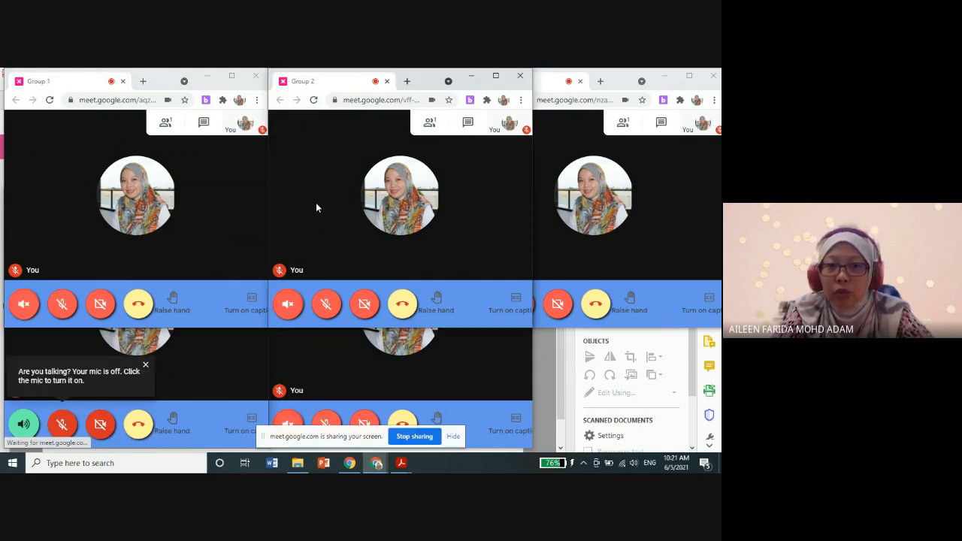
left_click(287, 306)
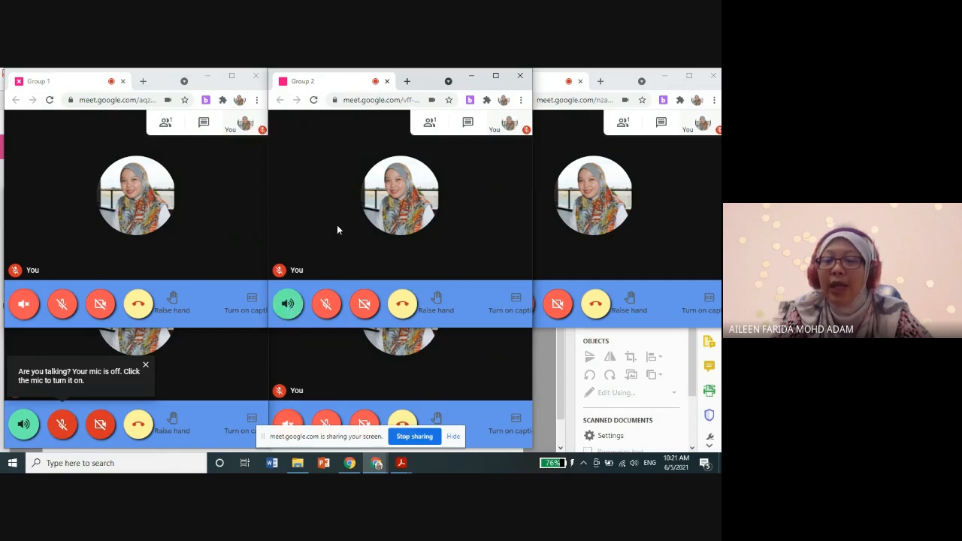
left_click(327, 306)
left_click(328, 311)
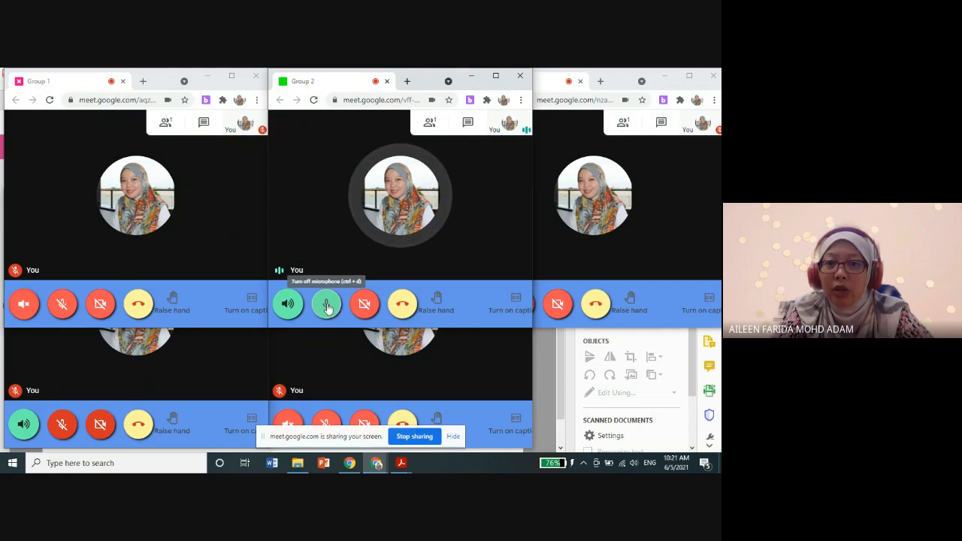
left_click(327, 307)
left_click(296, 306)
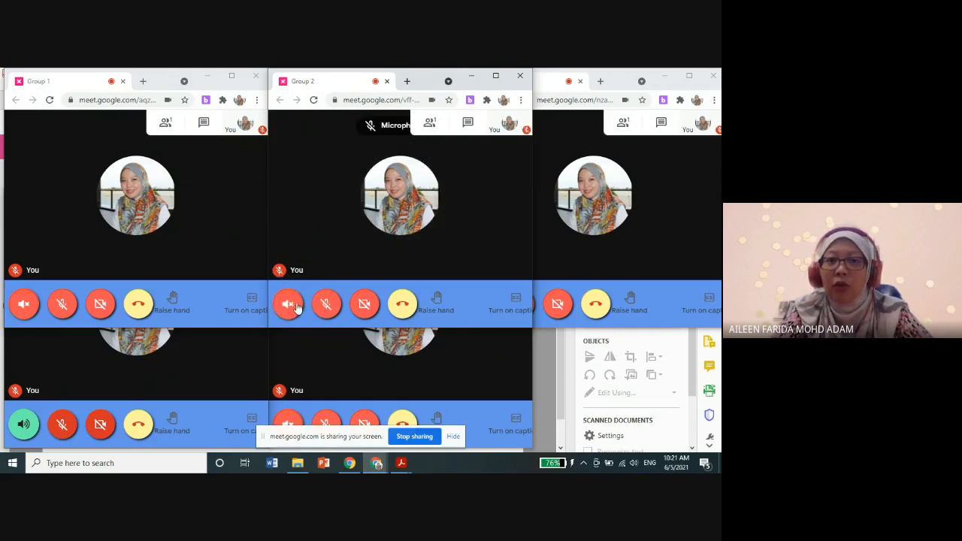
Step: Hide the screen-sharing bar, mute the sound of the Group 4 call and bring Group 1 back to the front
left_click(454, 436)
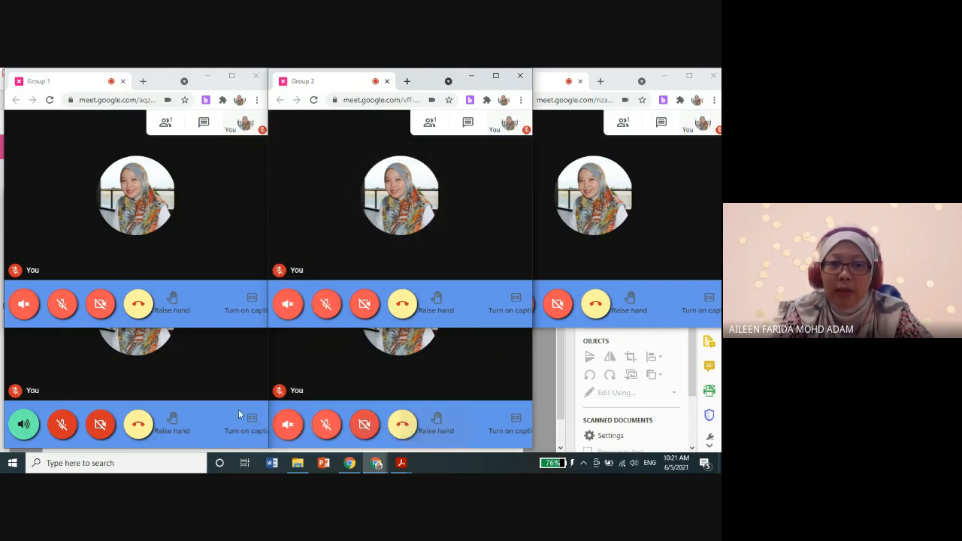
left_click(34, 425)
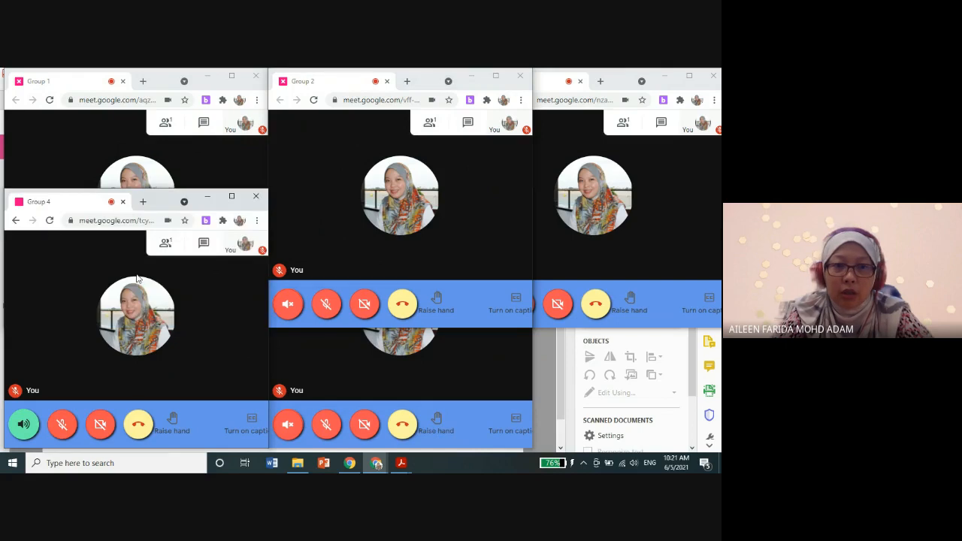
left_click(24, 425)
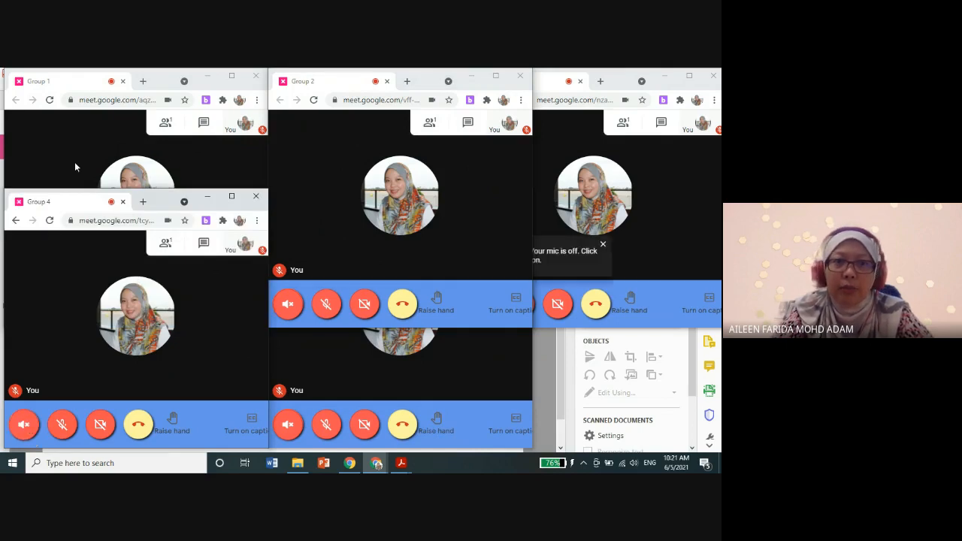
left_click(75, 165)
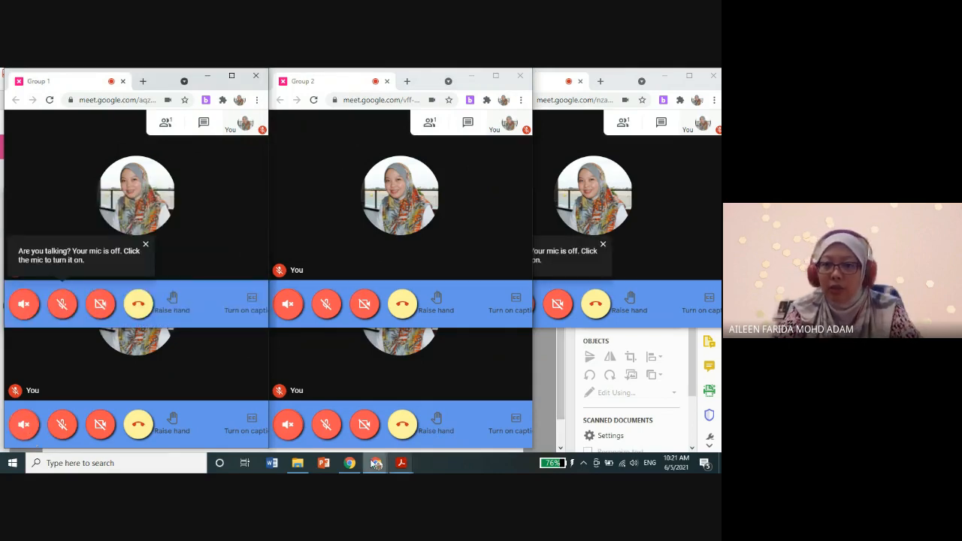
Step: Reopen the Breakout Rooms window and display its Meet controls for individual rooms and broadcasting to all rooms
left_click(375, 464)
left_click(304, 416)
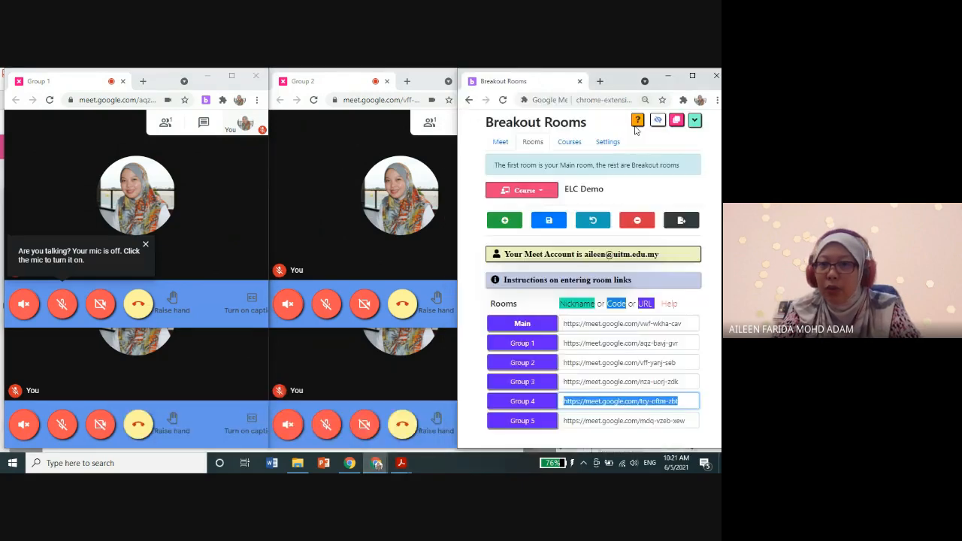
left_click(501, 142)
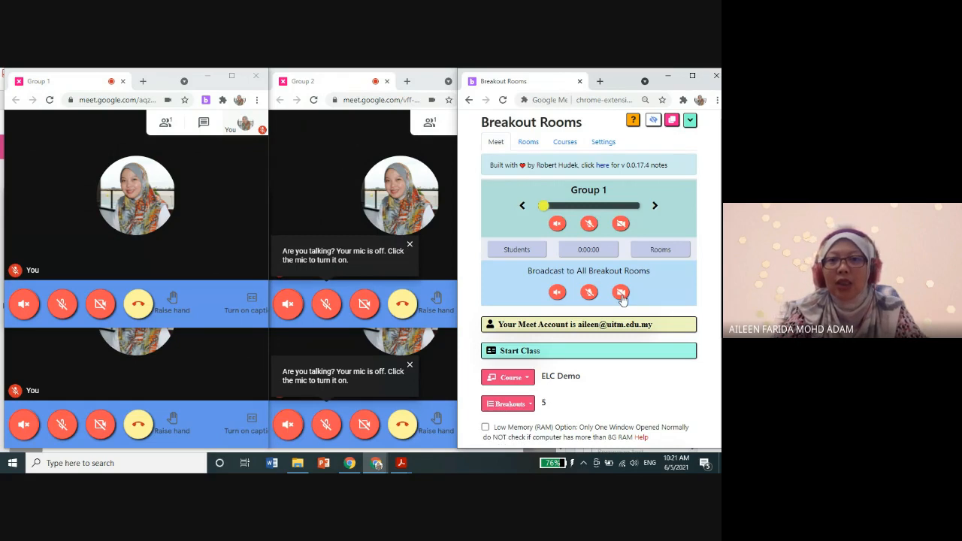
Step: Preview the open call windows, return to the main Meet presentation call and choose to stop its recording
left_click(374, 465)
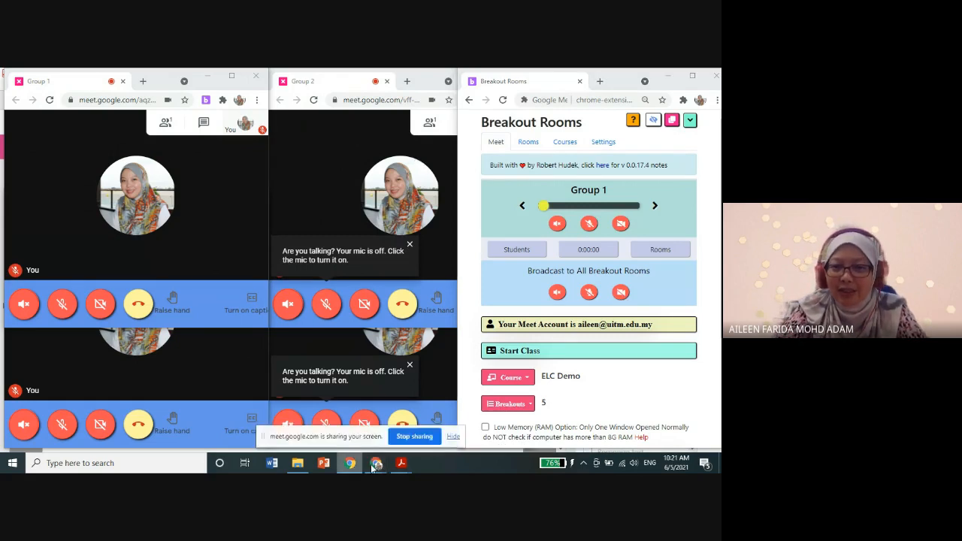
mouse_move(355, 438)
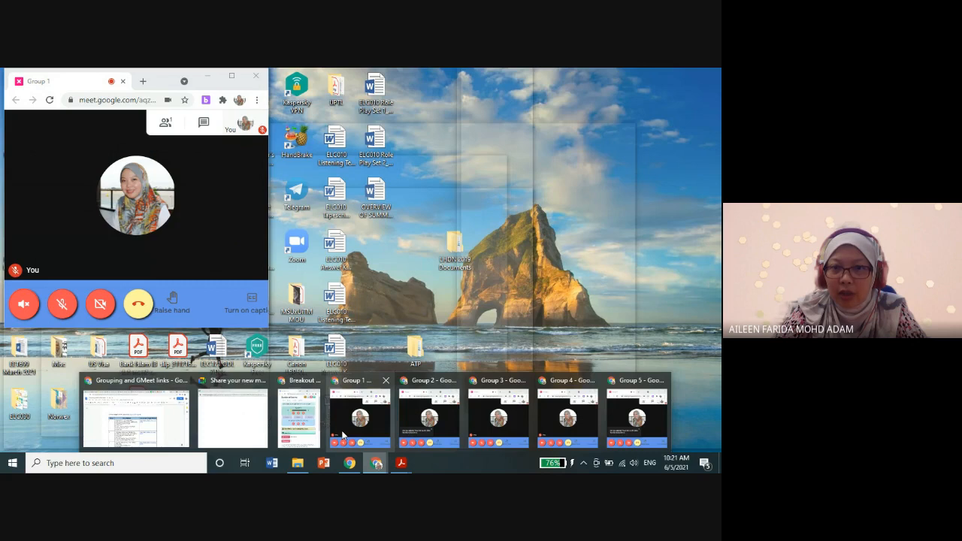
mouse_move(302, 436)
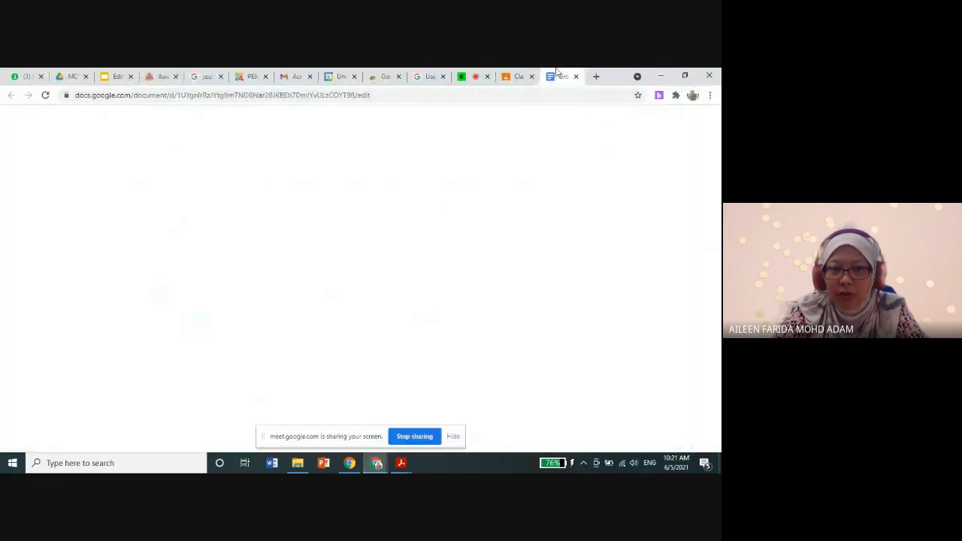
left_click(472, 76)
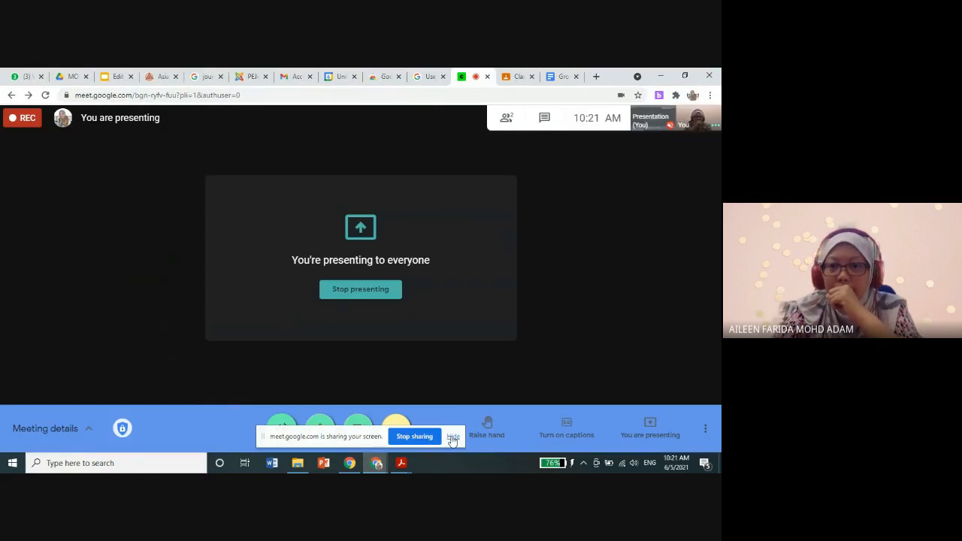
left_click(705, 428)
left_click(648, 173)
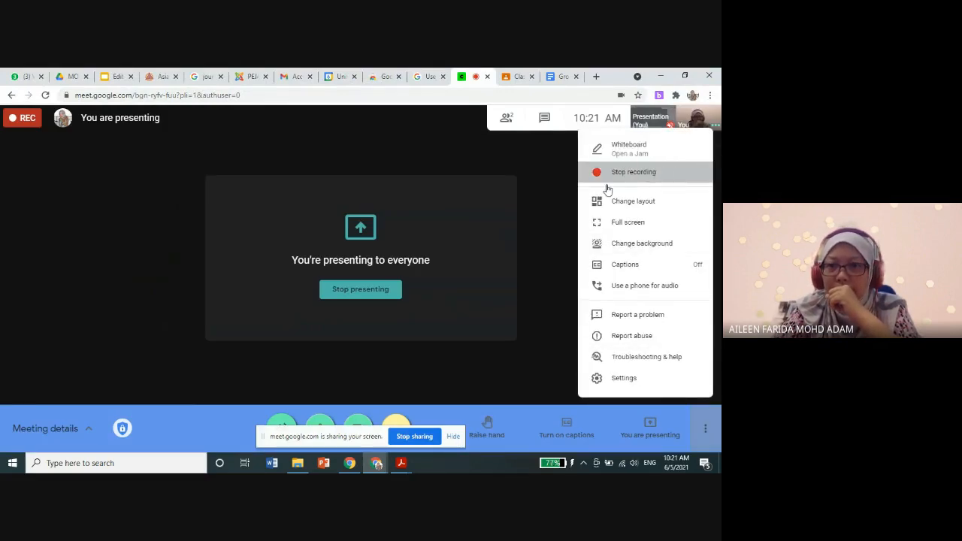